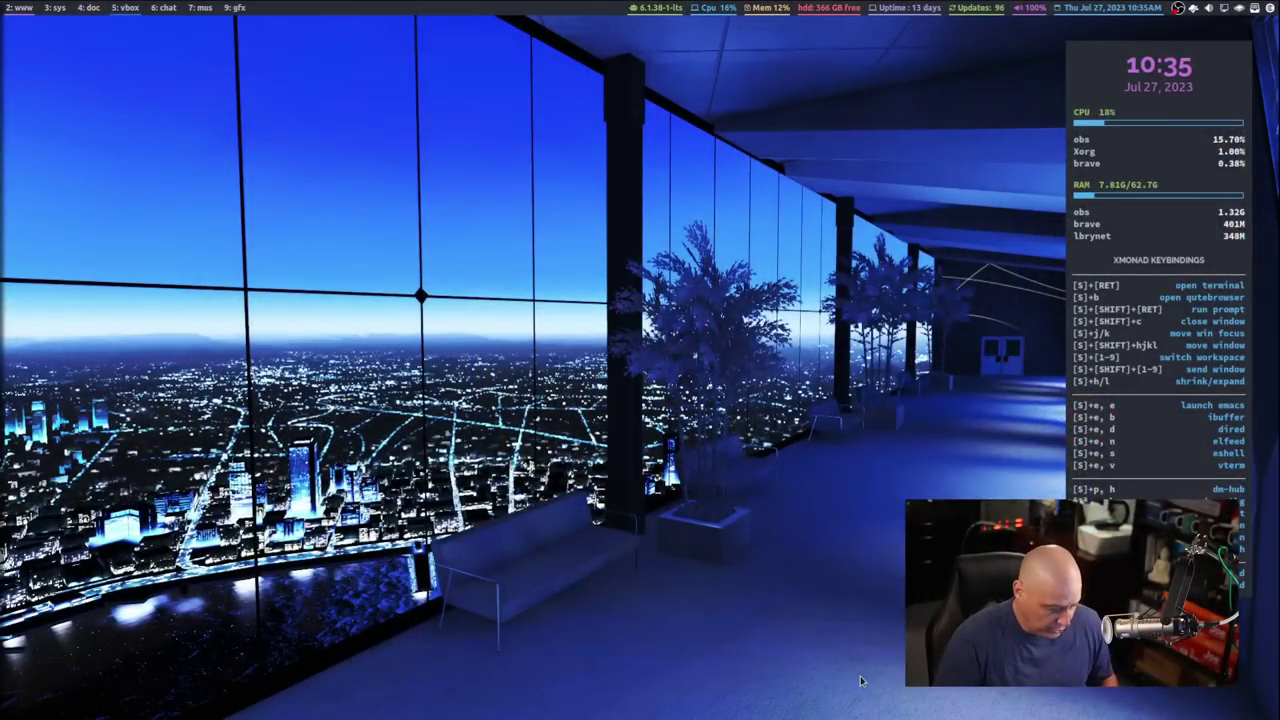
# Bring up the Emacs run launcher and the Cerebro search bar in turn, dismissing each one
pyautogui.press('super+shift+Return')
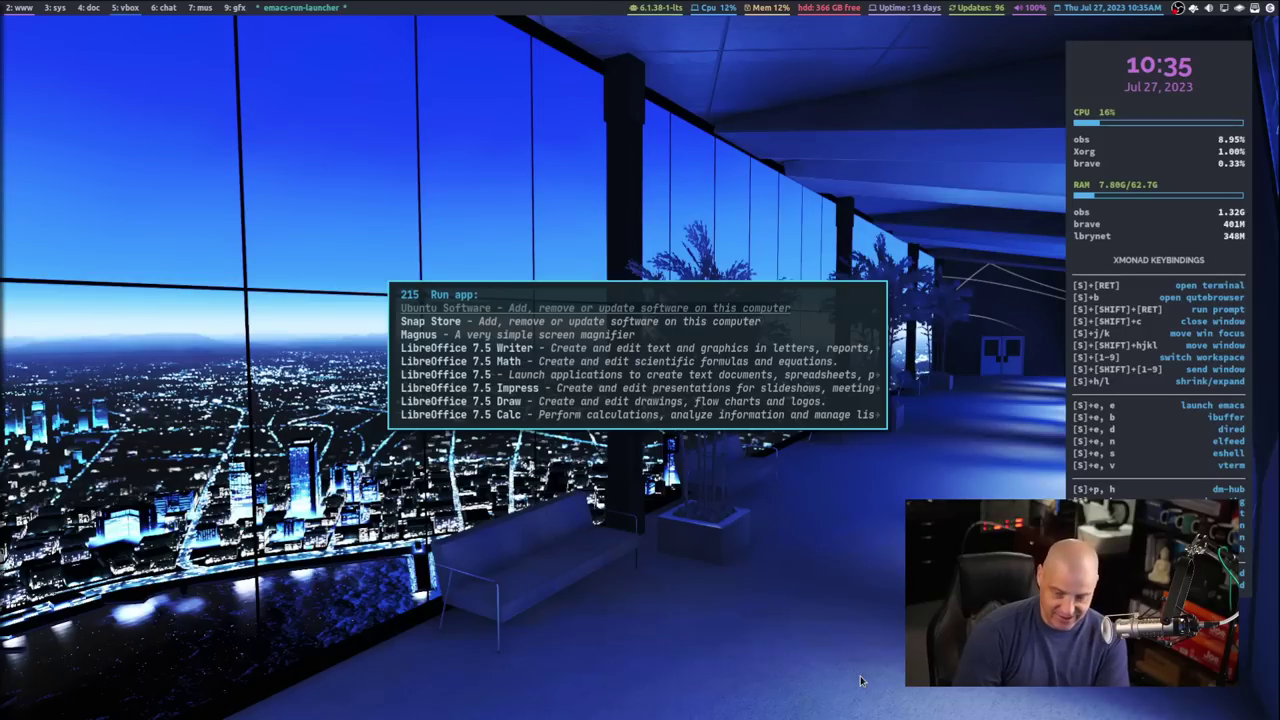
pyautogui.press('Escape')
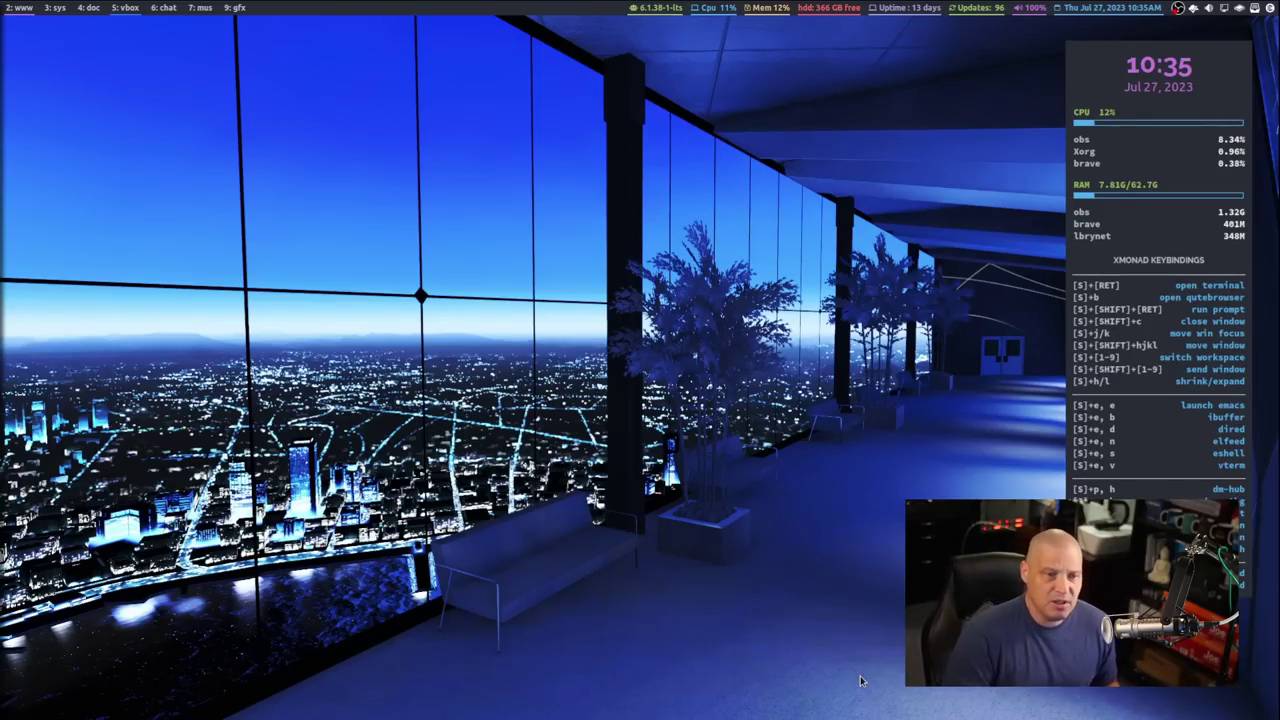
pyautogui.hotkey('ctrl', 'space')
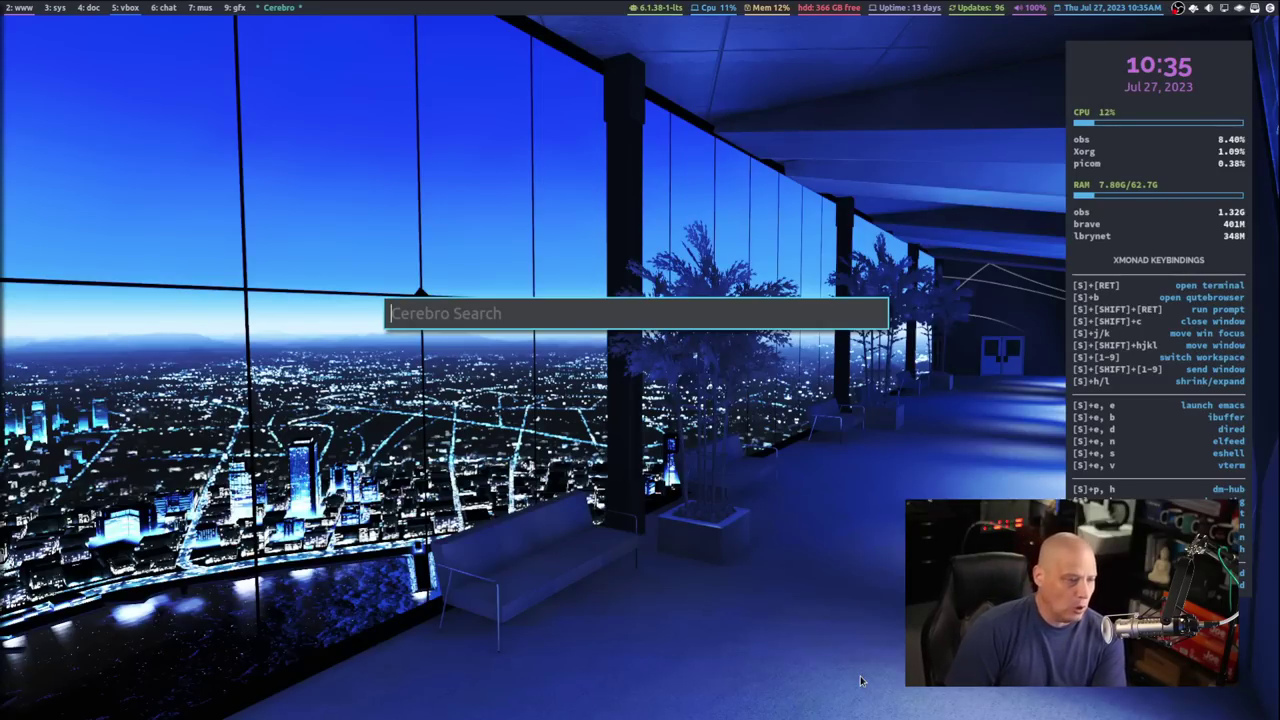
pyautogui.press('Escape')
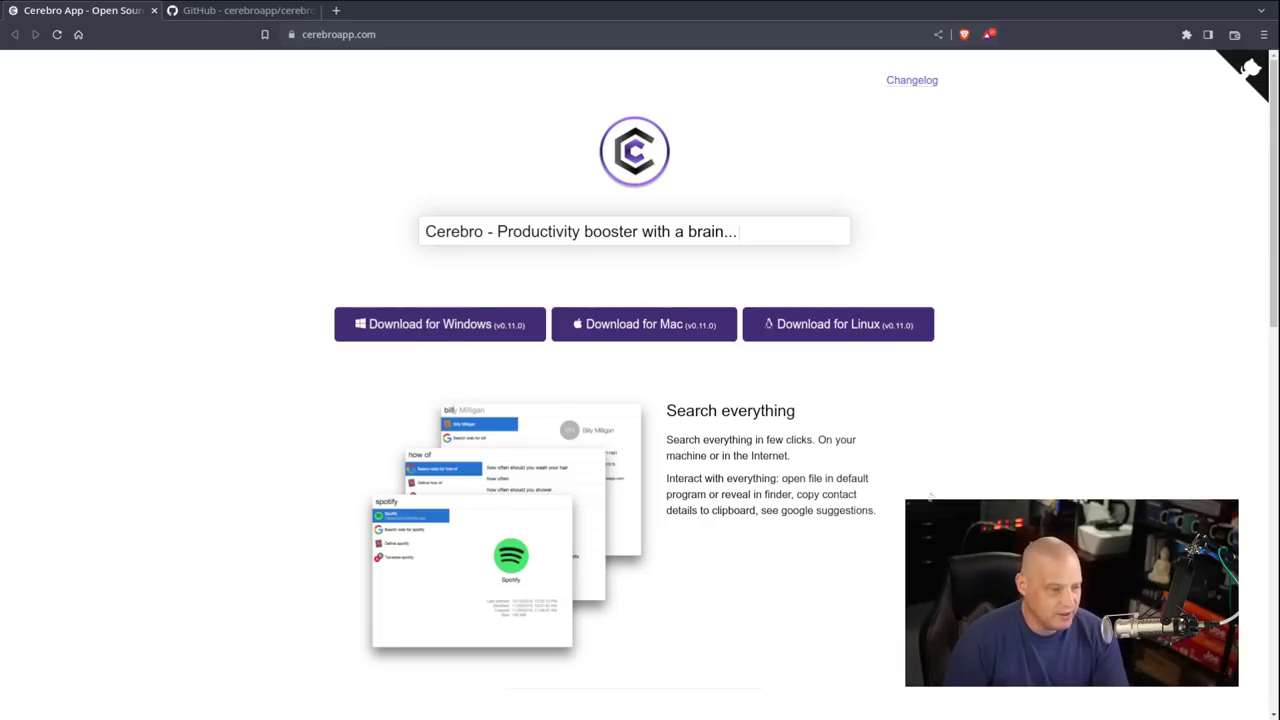
# Look over the Cerebro homepage and switch to the project's GitHub repository page
pyautogui.scroll(-3, 928, 490)
pyautogui.scroll(3, 928, 490)
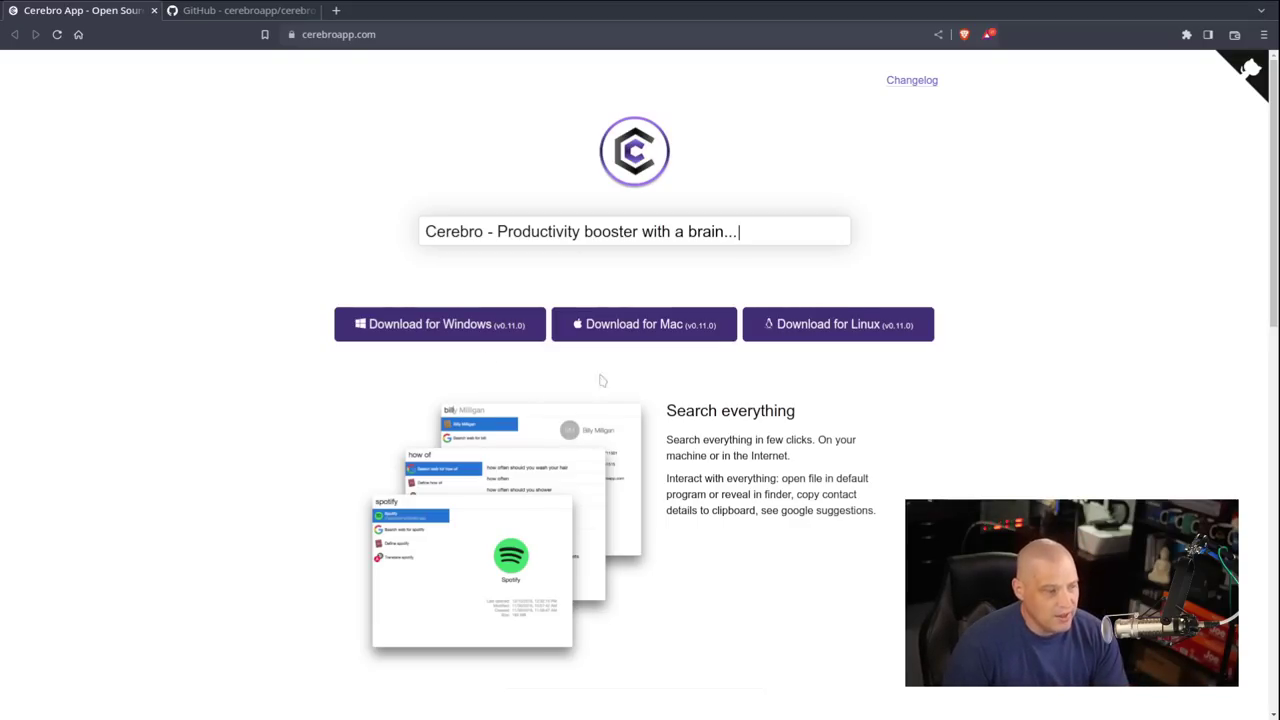
pyautogui.click(250, 10)
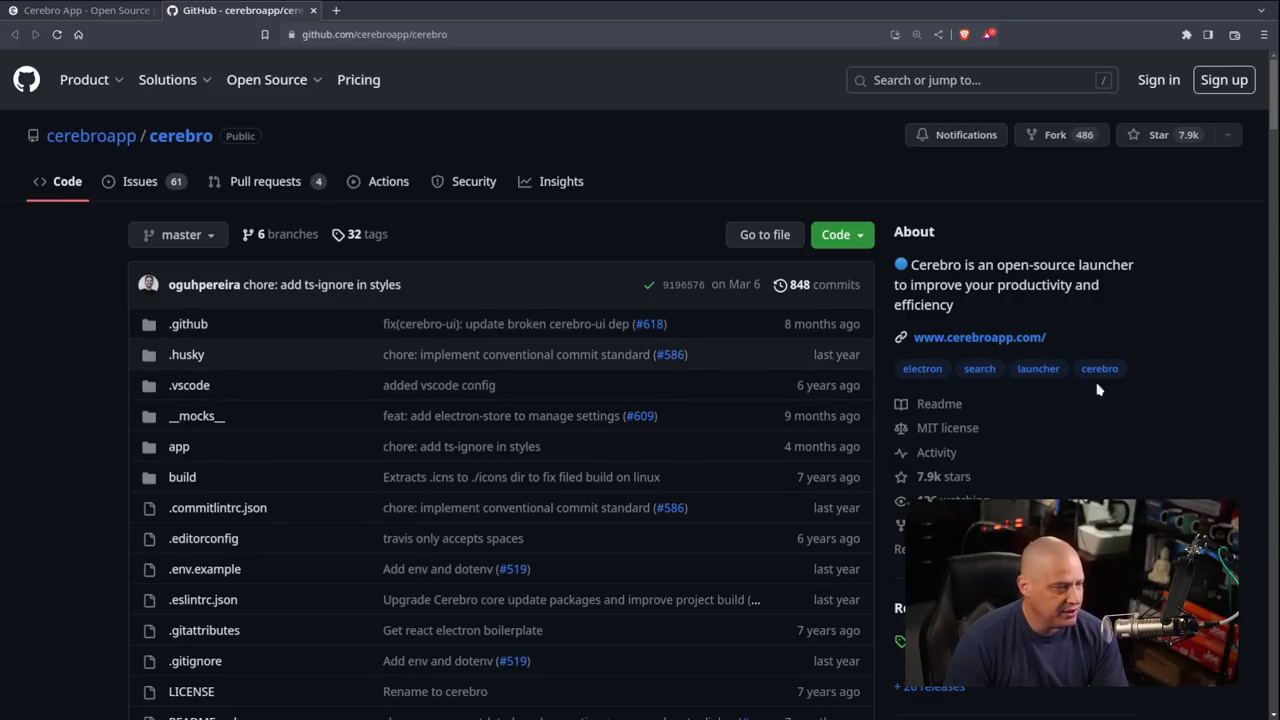
# Review the Cerebro repository's description, license and programming language breakdown on GitHub
pyautogui.scroll(-3, 1110, 380)
pyautogui.scroll(3, 1120, 372)
pyautogui.scroll(-1, 1125, 400)
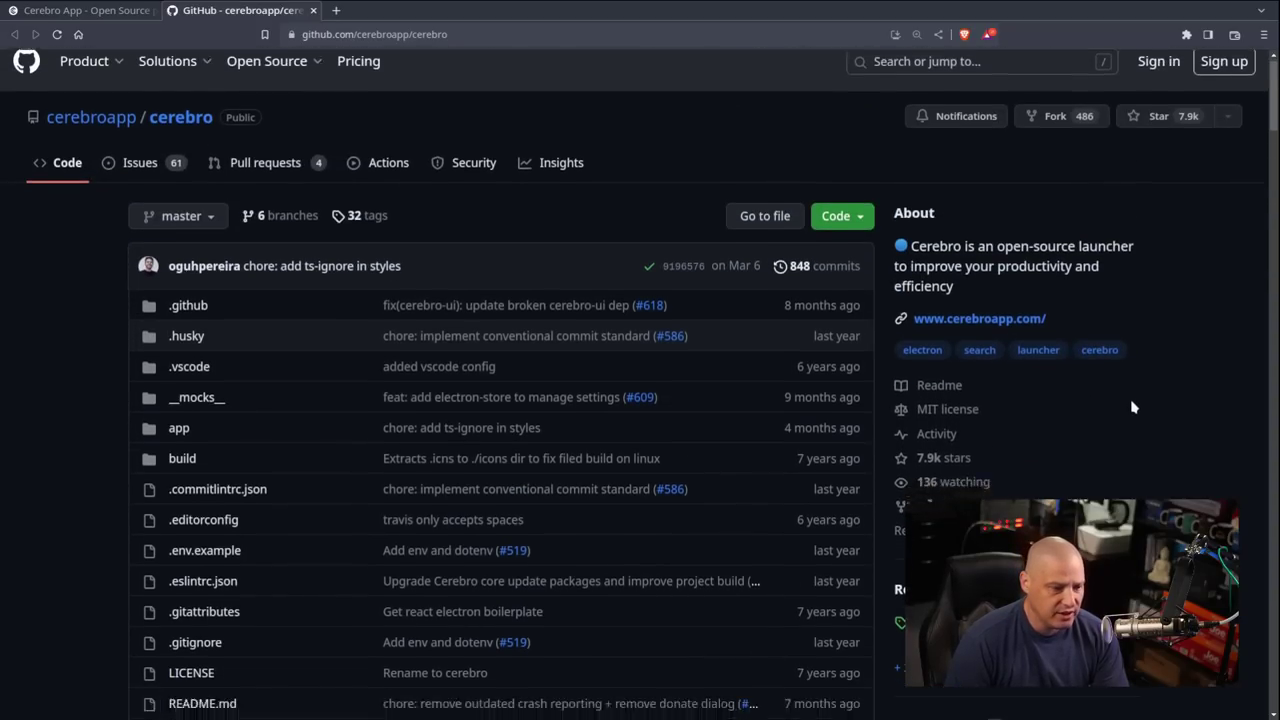
pyautogui.scroll(-1, 1134, 407)
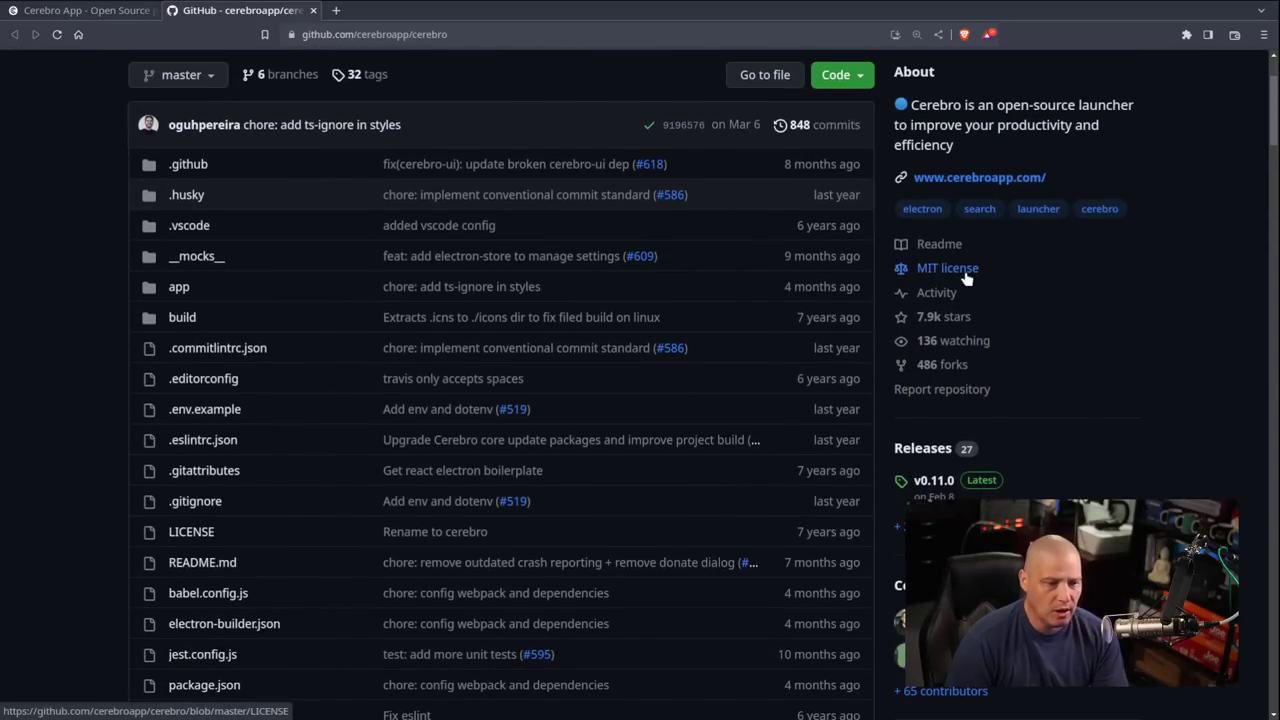
pyautogui.scroll(-4, 1095, 400)
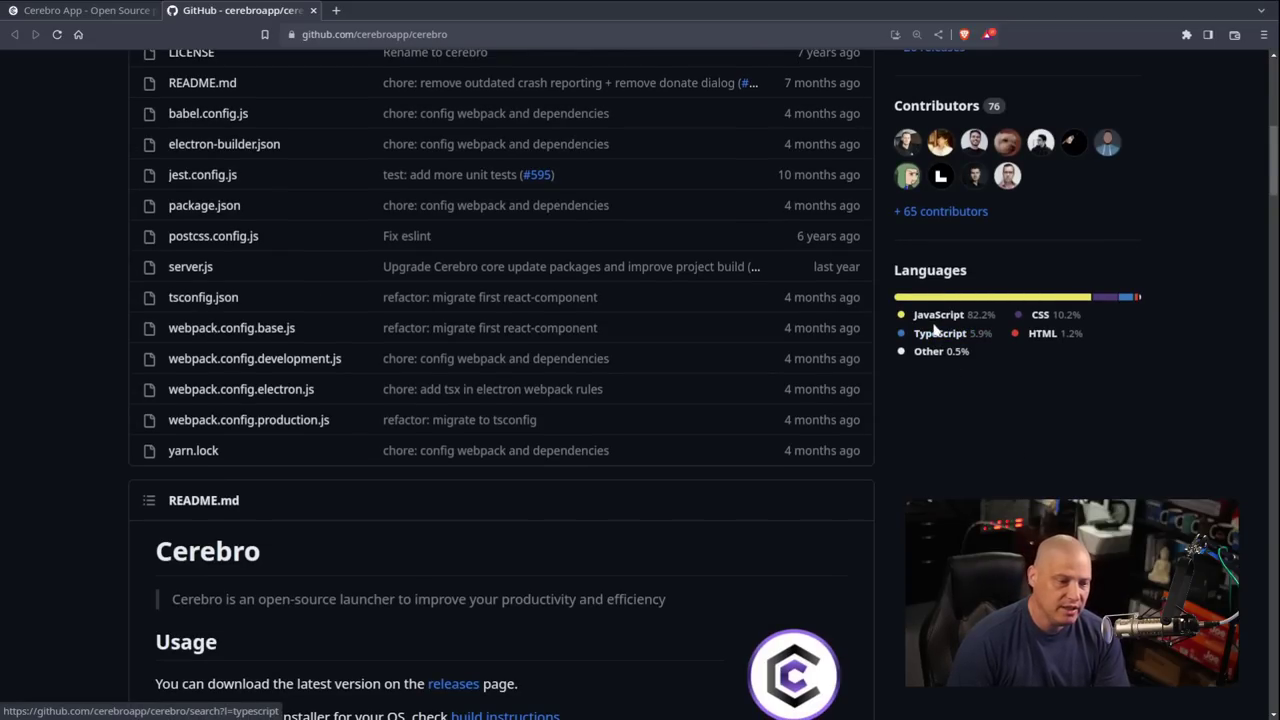
pyautogui.scroll(4, 1118, 432)
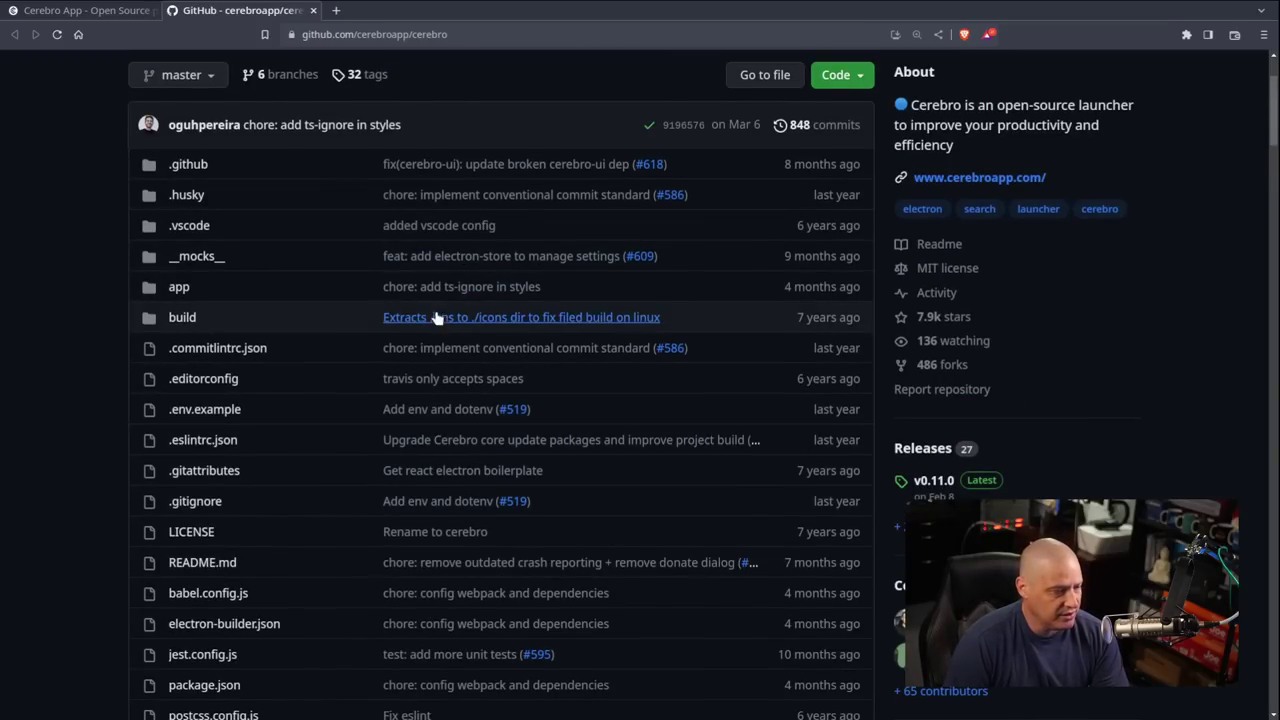
# Examine the commit dates in the repository's file list and its latest release
pyautogui.scroll(-2, 709, 473)
pyautogui.scroll(-2, 709, 473)
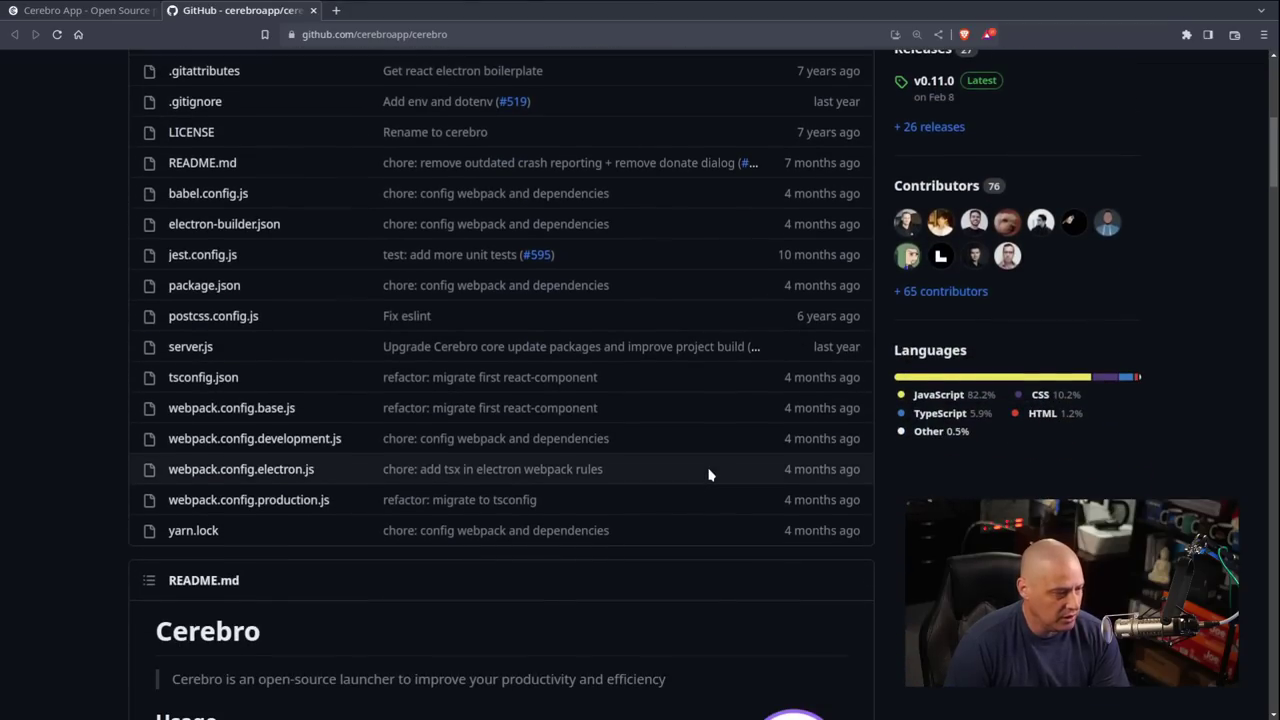
pyautogui.scroll(-3, 845, 475)
pyautogui.scroll(7, 1048, 457)
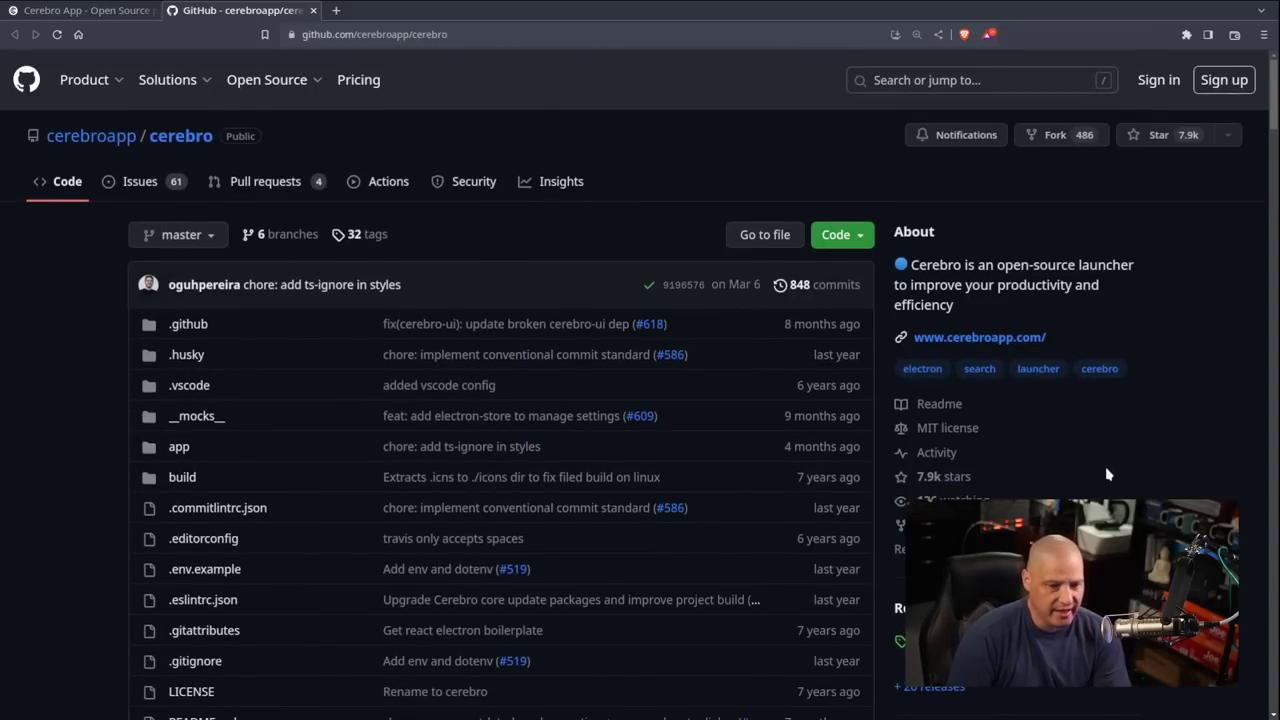
pyautogui.scroll(-3, 1160, 402)
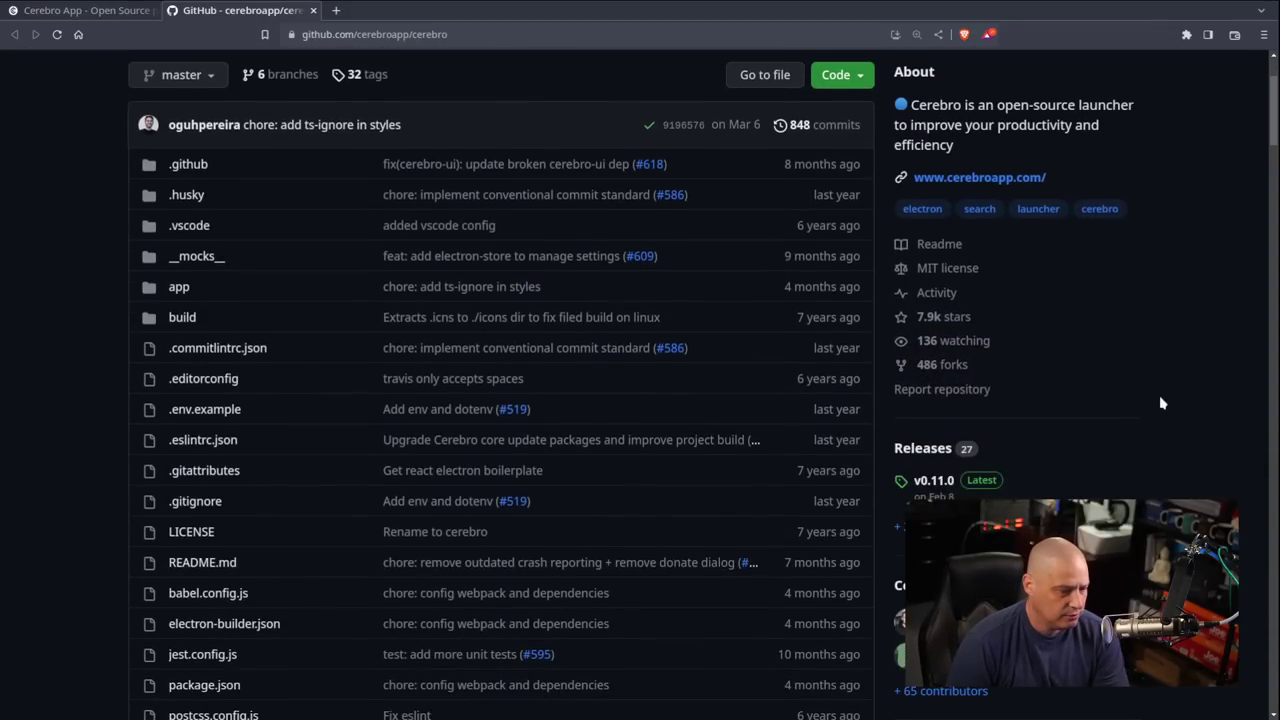
pyautogui.scroll(-2, 640, 400)
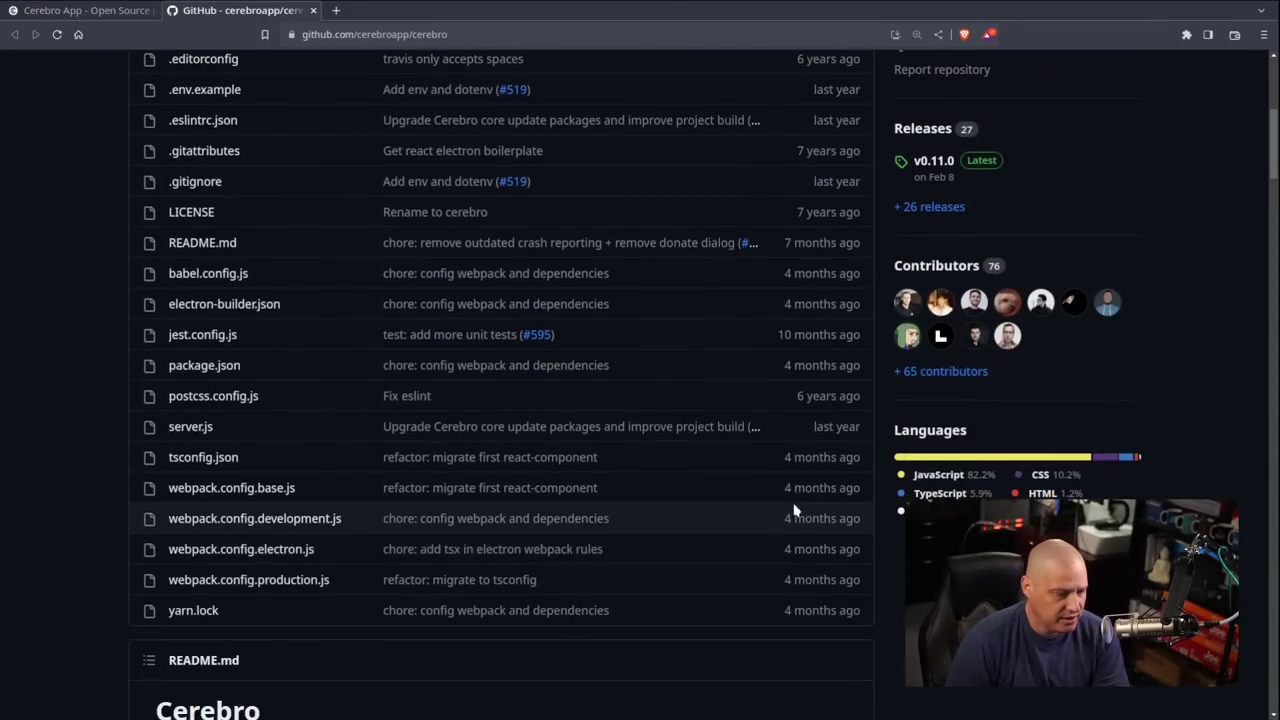
pyautogui.scroll(4, 640, 400)
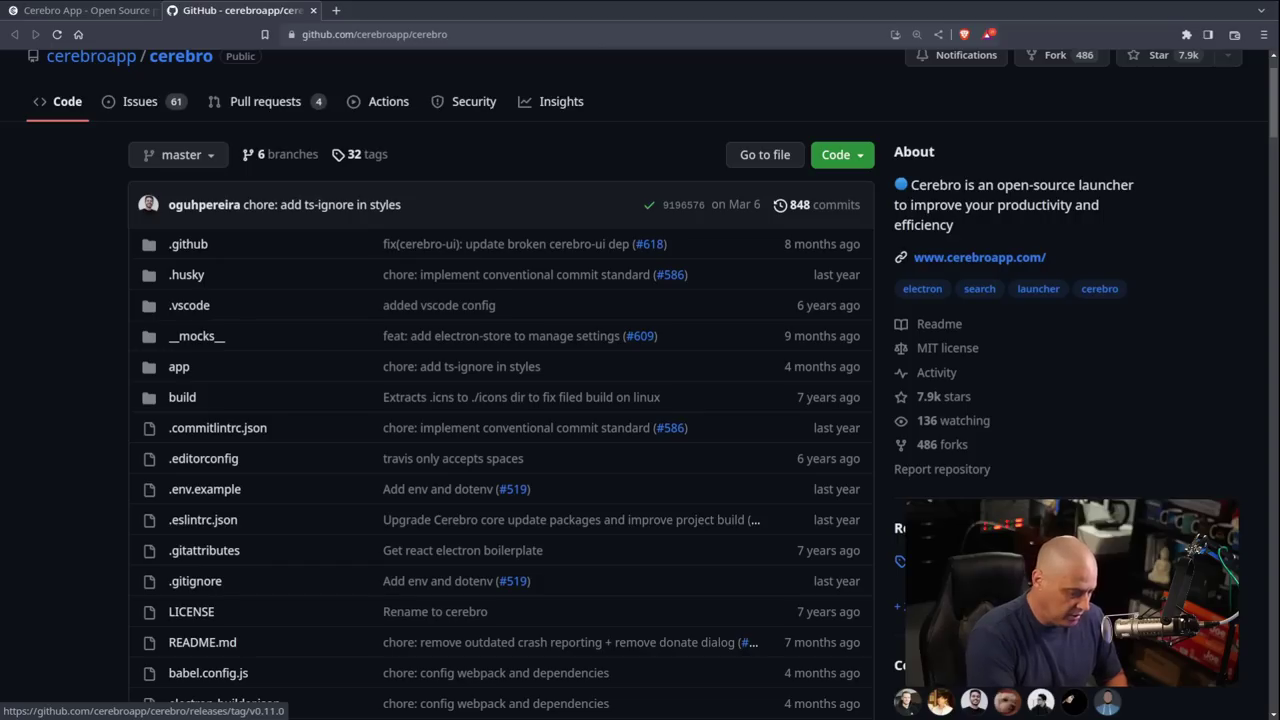
# Return to the empty desktop, launch Alacritty by searching Cerebro for "alac", and close the terminal
pyautogui.press('super+1')
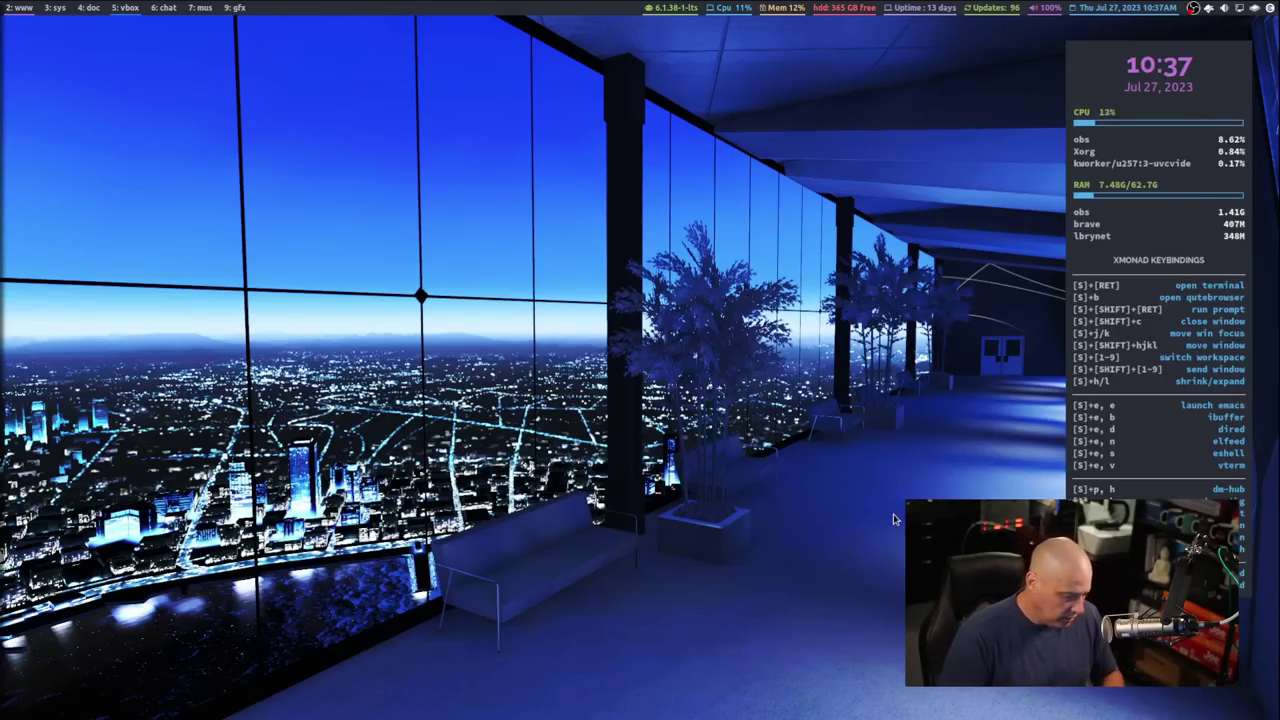
pyautogui.hotkey('ctrl', 'space')
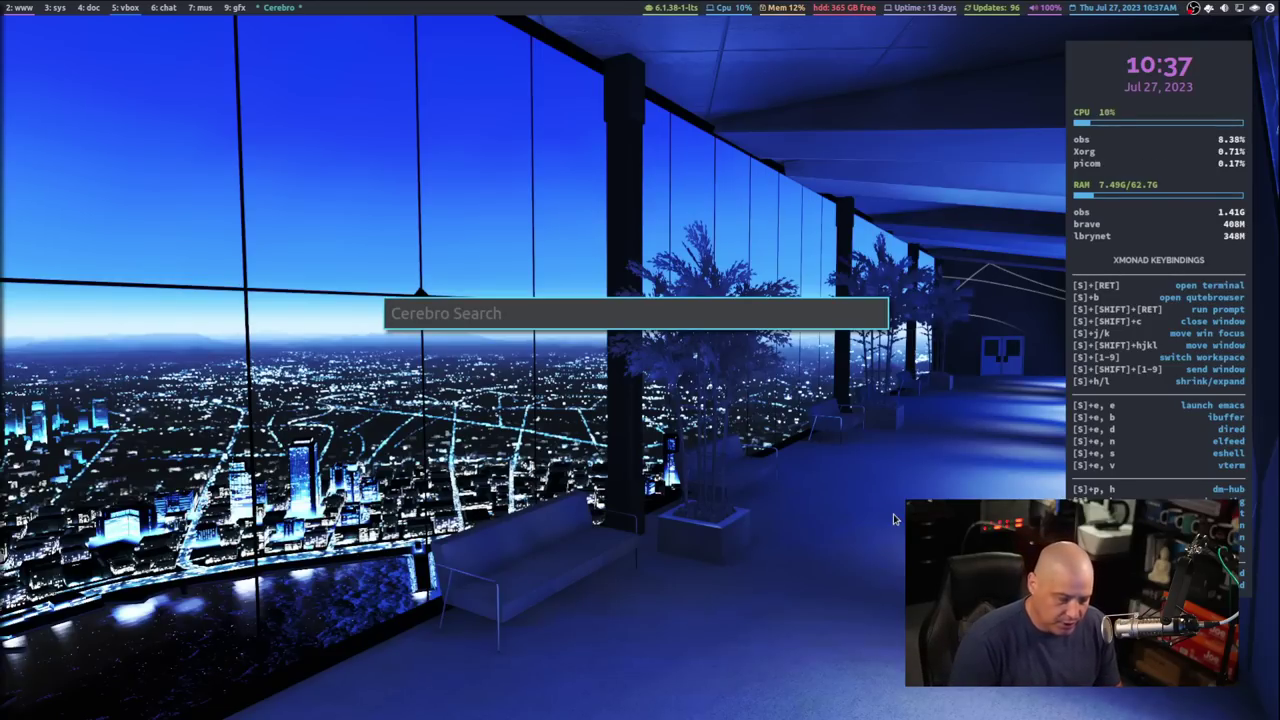
pyautogui.write('alac')
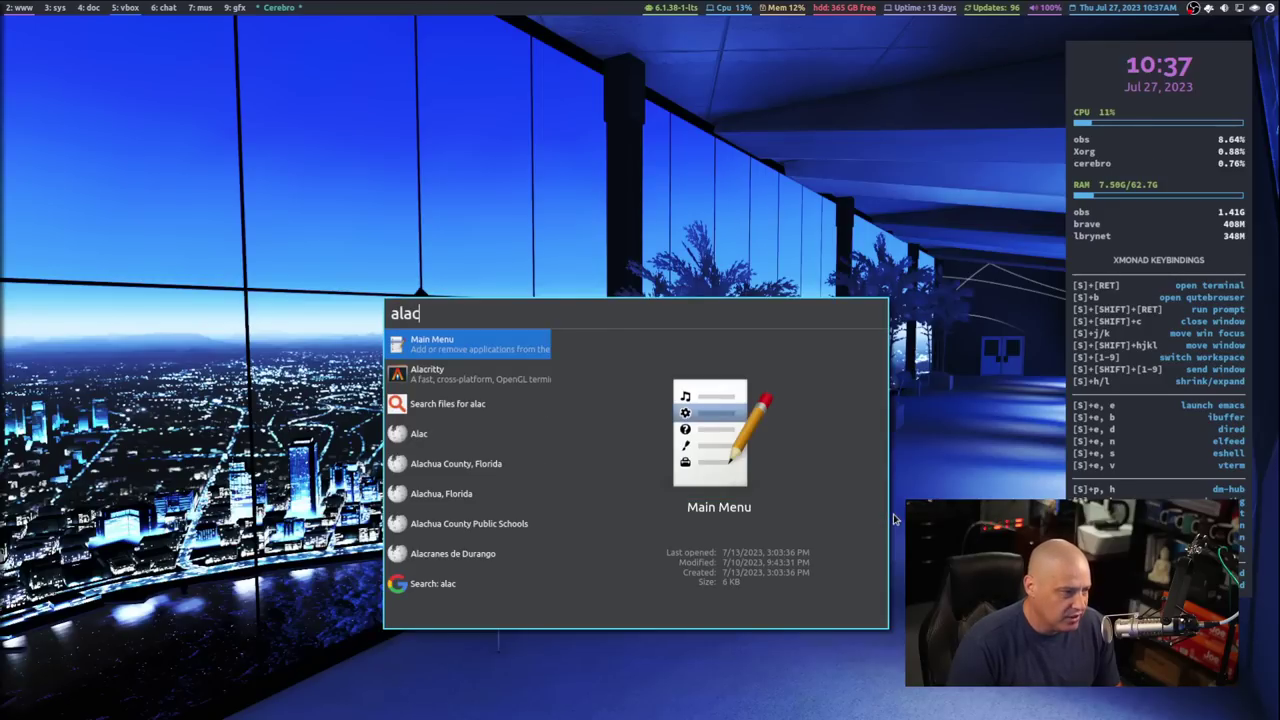
pyautogui.press('Down')
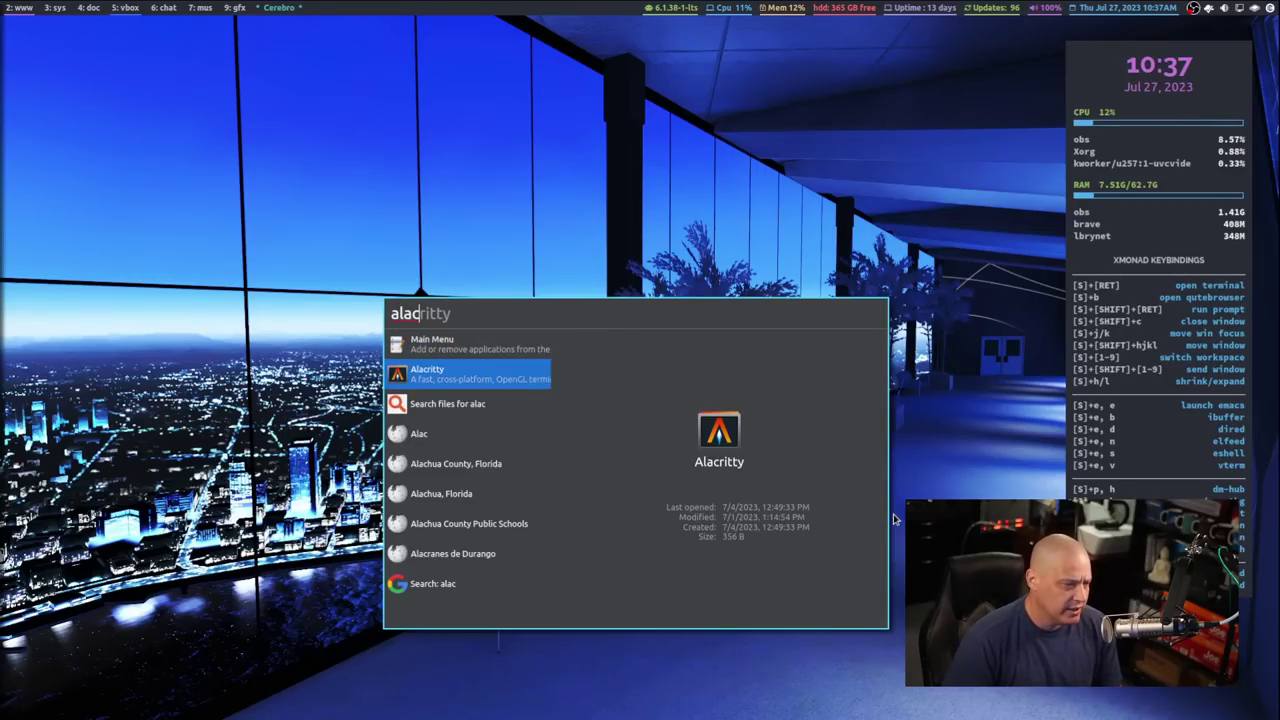
pyautogui.press('Return')
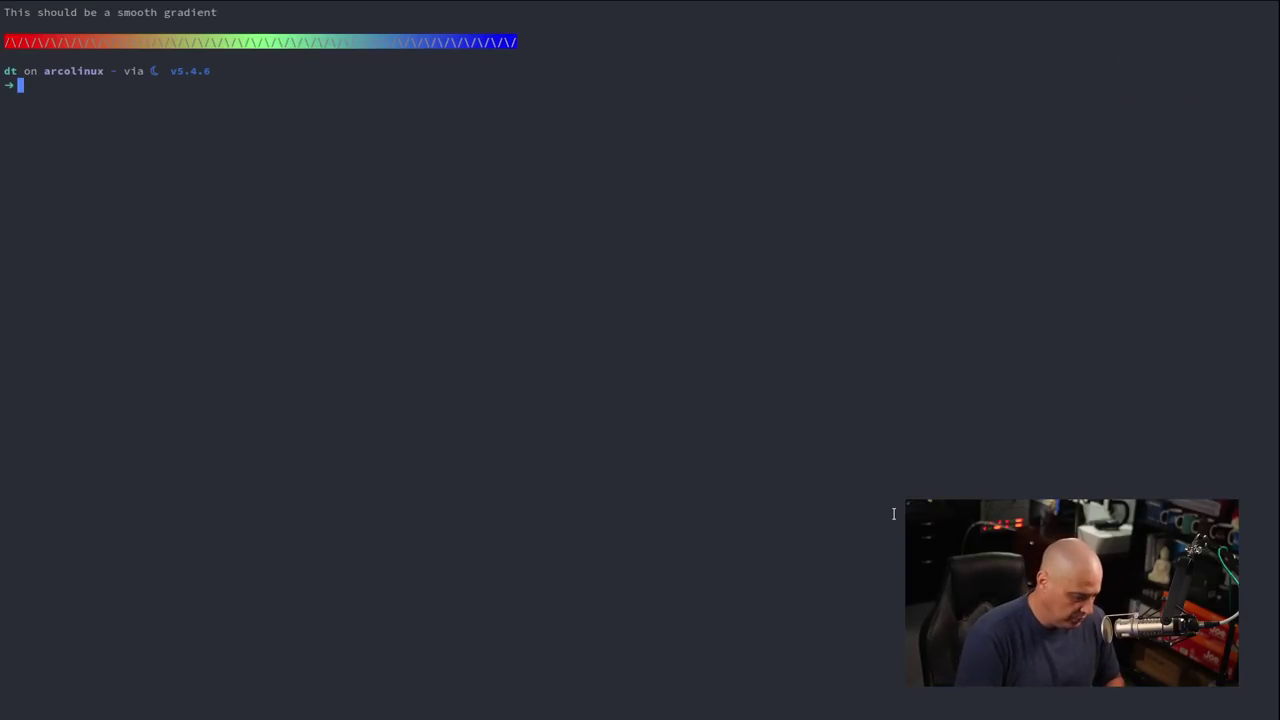
pyautogui.press('super+shift+c')
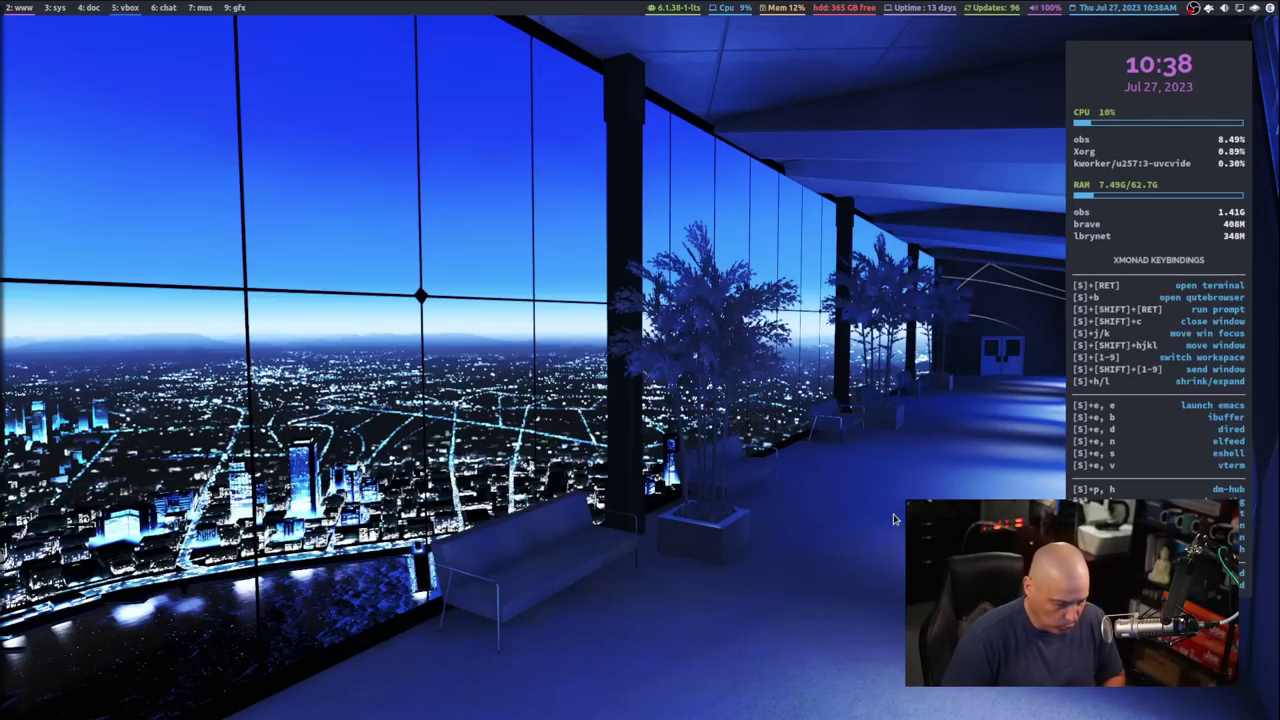
# Search Cerebro for "al" and step through the matching applications and other results
pyautogui.hotkey('ctrl', 'space')
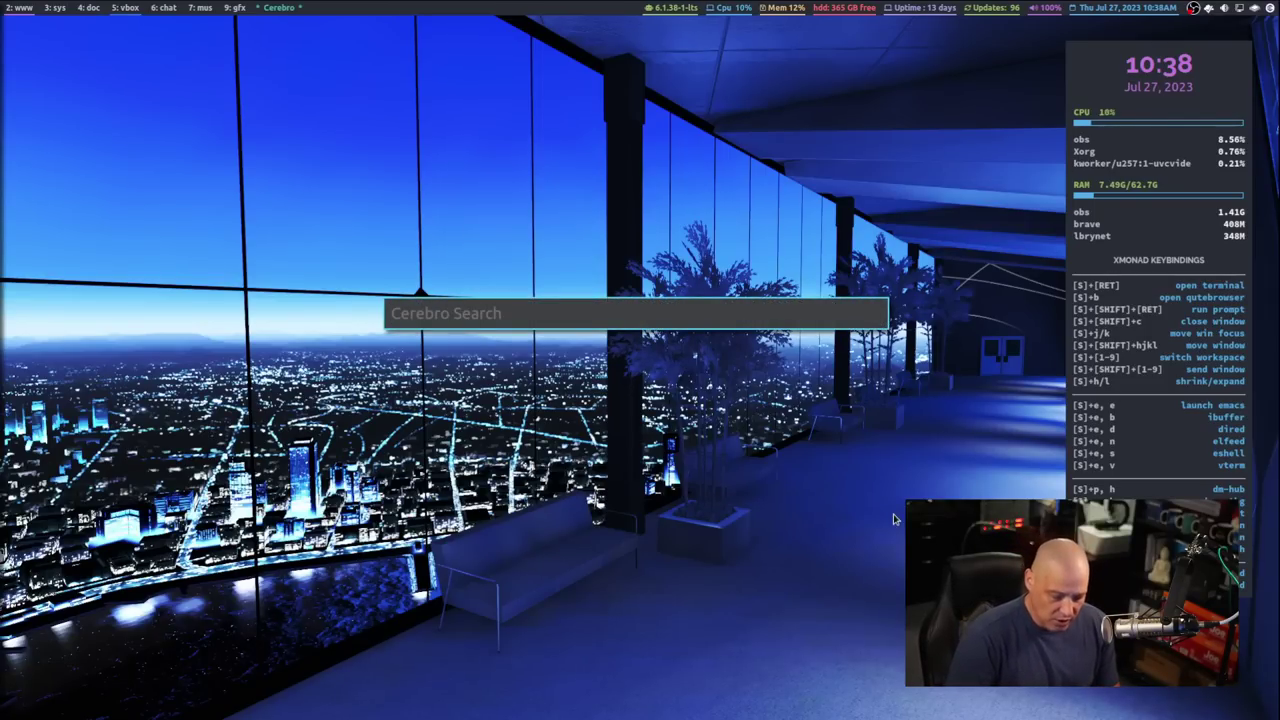
pyautogui.write('al')
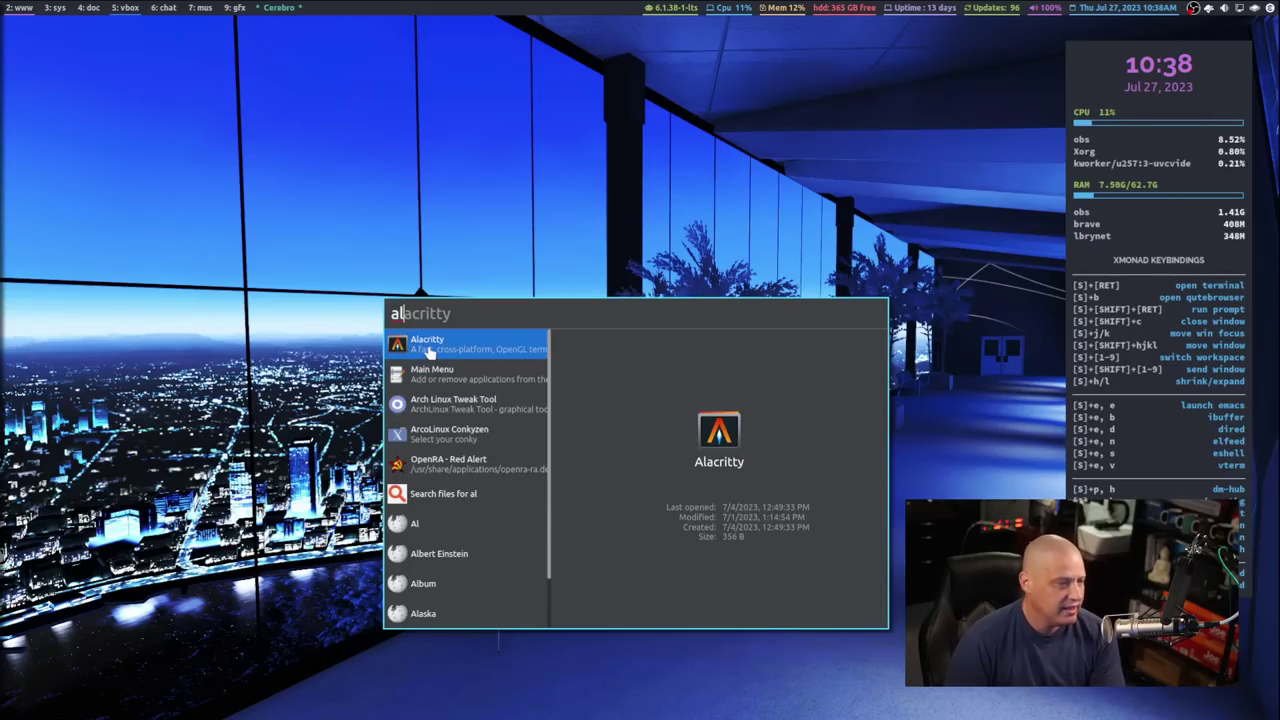
pyautogui.press('Down')
pyautogui.press('Down')
pyautogui.press('Down')
pyautogui.press('Down')
pyautogui.press('Up')
pyautogui.press('Up')
pyautogui.press('Up')
pyautogui.press('Up')
pyautogui.press('Up')
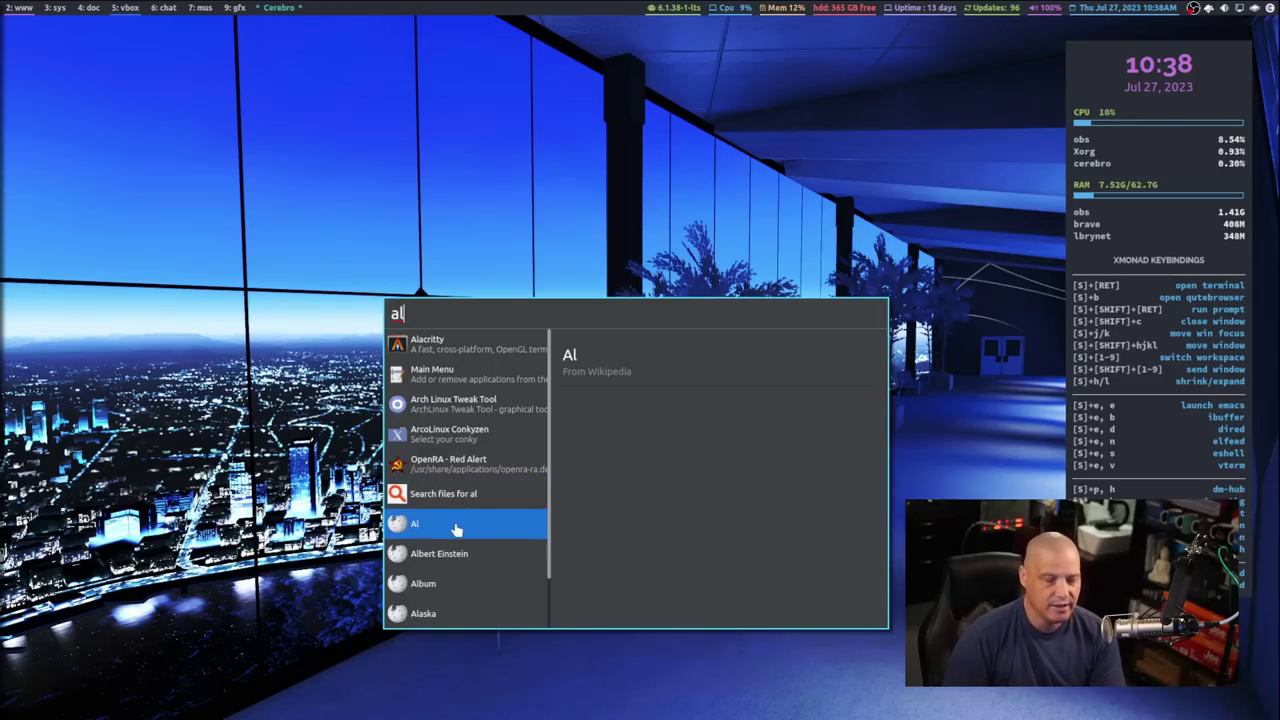
# Browse the remaining "al" results, preview the Wikipedia entry for Album, and clear and dismiss the search
pyautogui.scroll(-2, 493, 536)
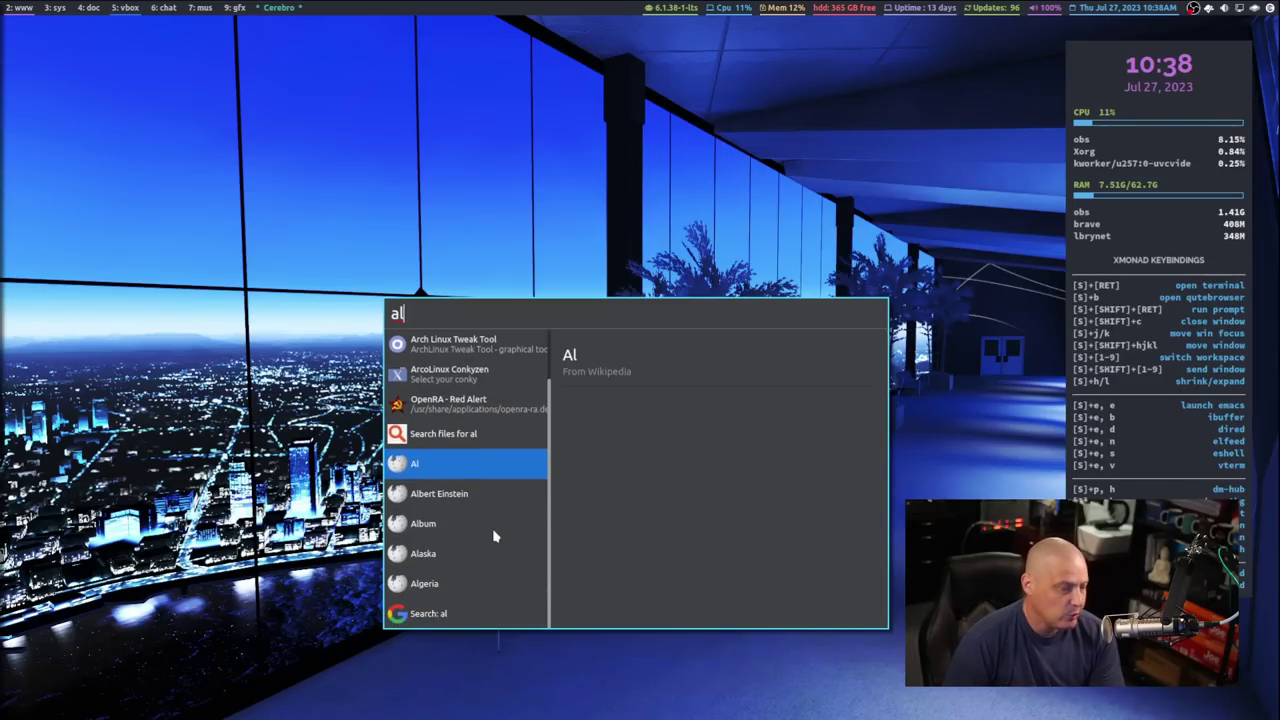
pyautogui.scroll(2, 491, 534)
pyautogui.press('Down')
pyautogui.press('Down')
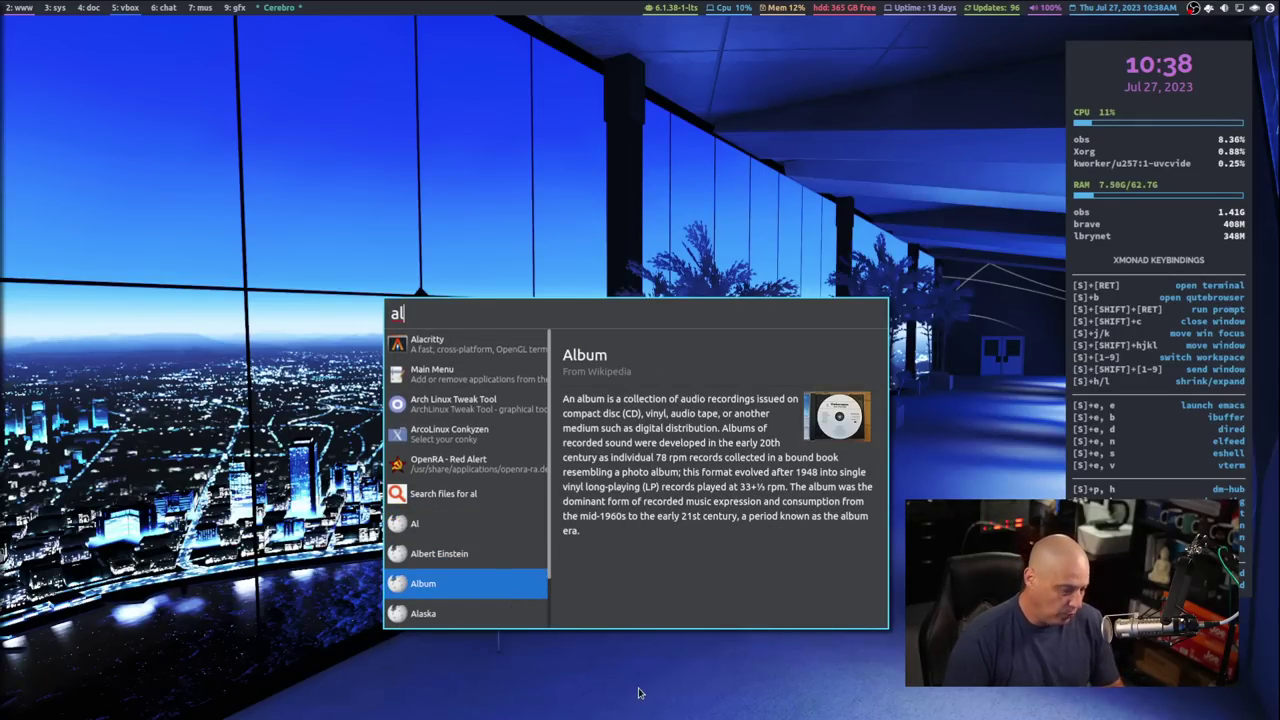
pyautogui.press('BackSpace')
pyautogui.press('BackSpace')
pyautogui.press('Escape')
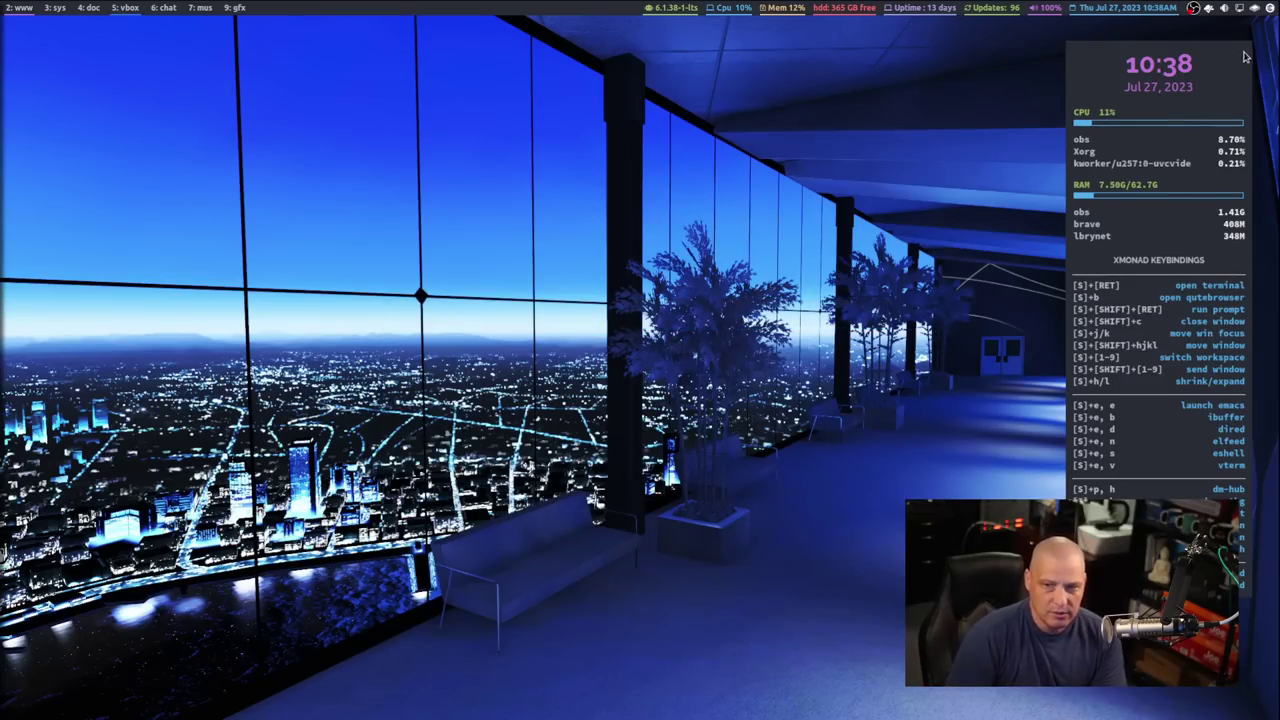
# Toggle the Cerebro search bar from its system tray entry and dismiss it
pyautogui.click(1270, 9)
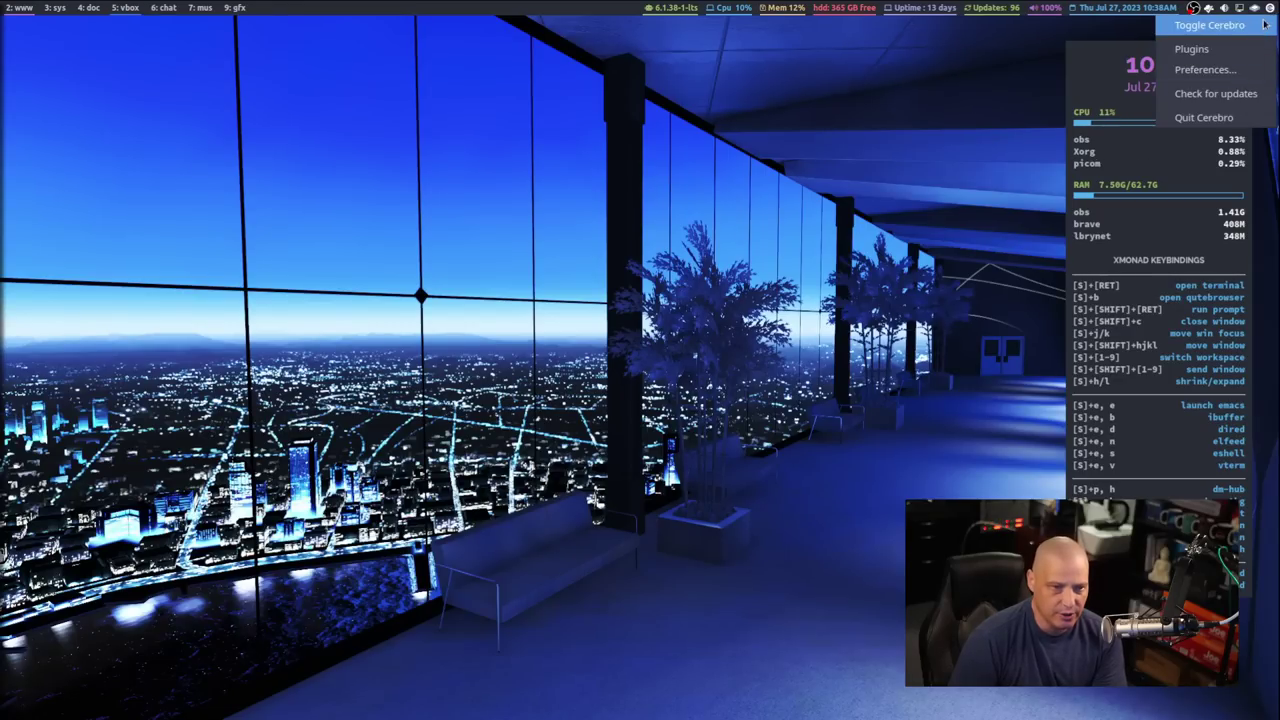
pyautogui.click(1254, 30)
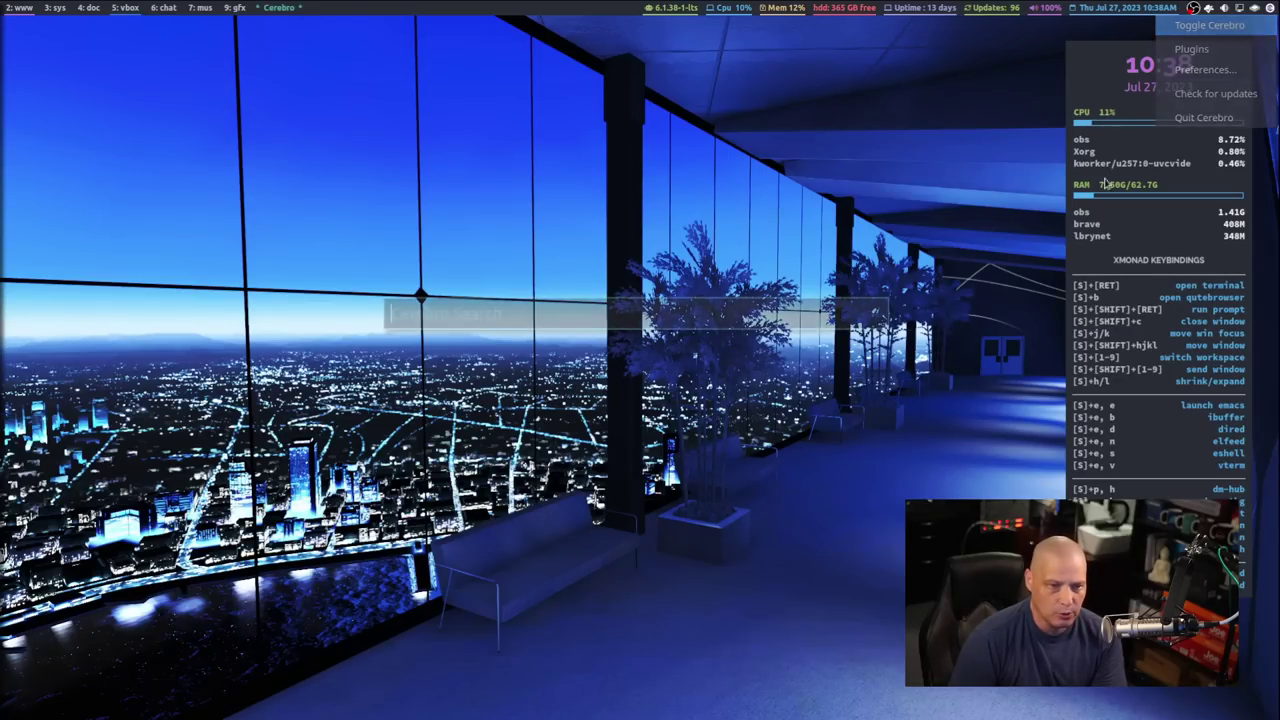
pyautogui.press('Escape')
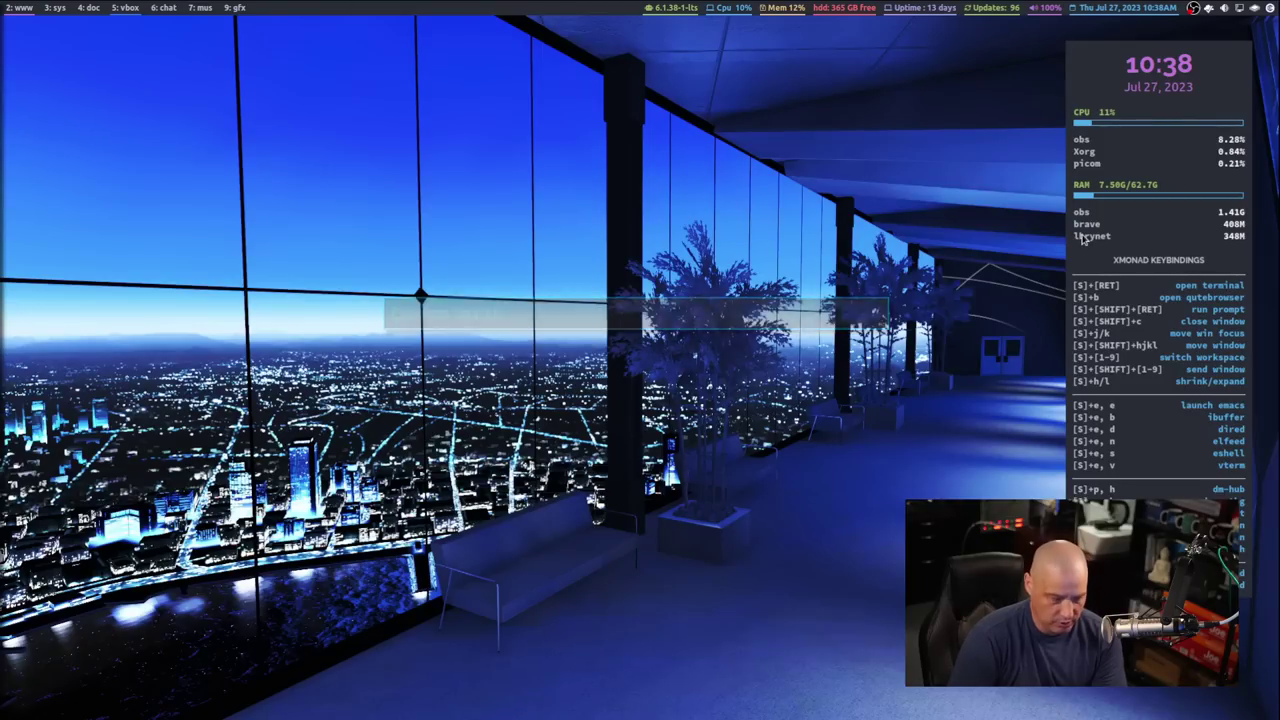
# Bring up Cerebro's plugin list from its system tray entry and dismiss it
pyautogui.click(1270, 8)
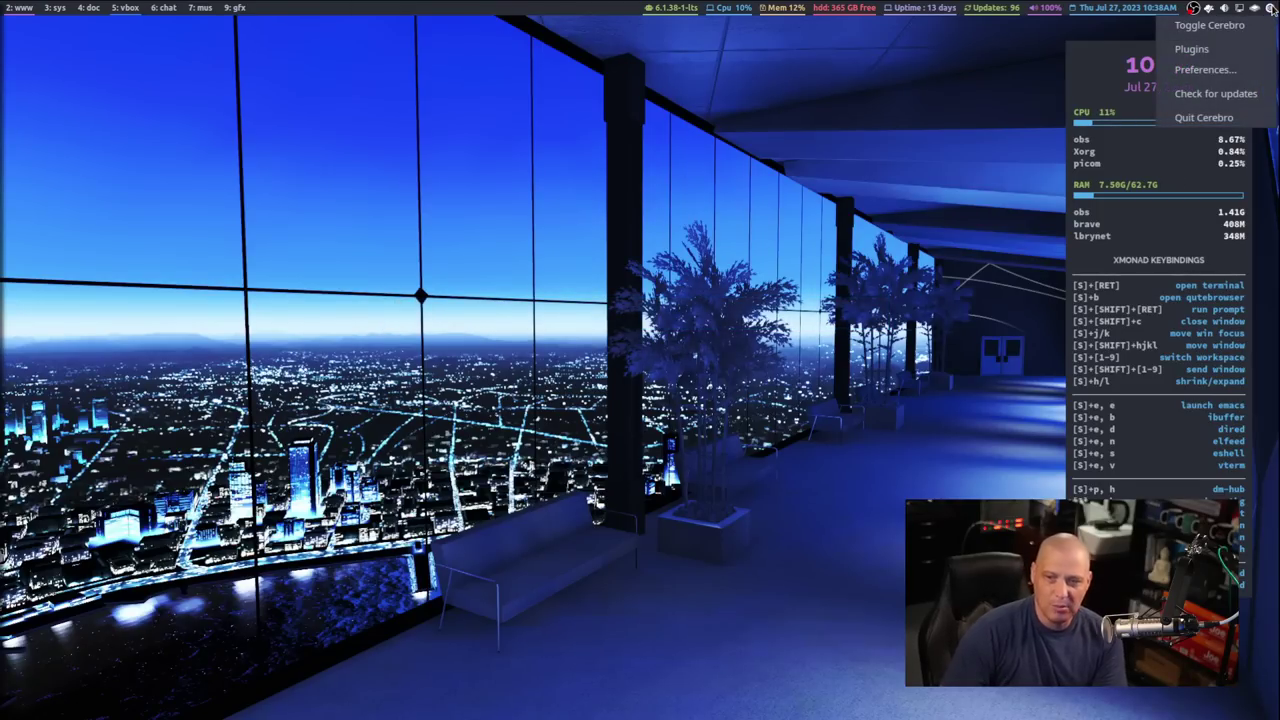
pyautogui.click(1218, 55)
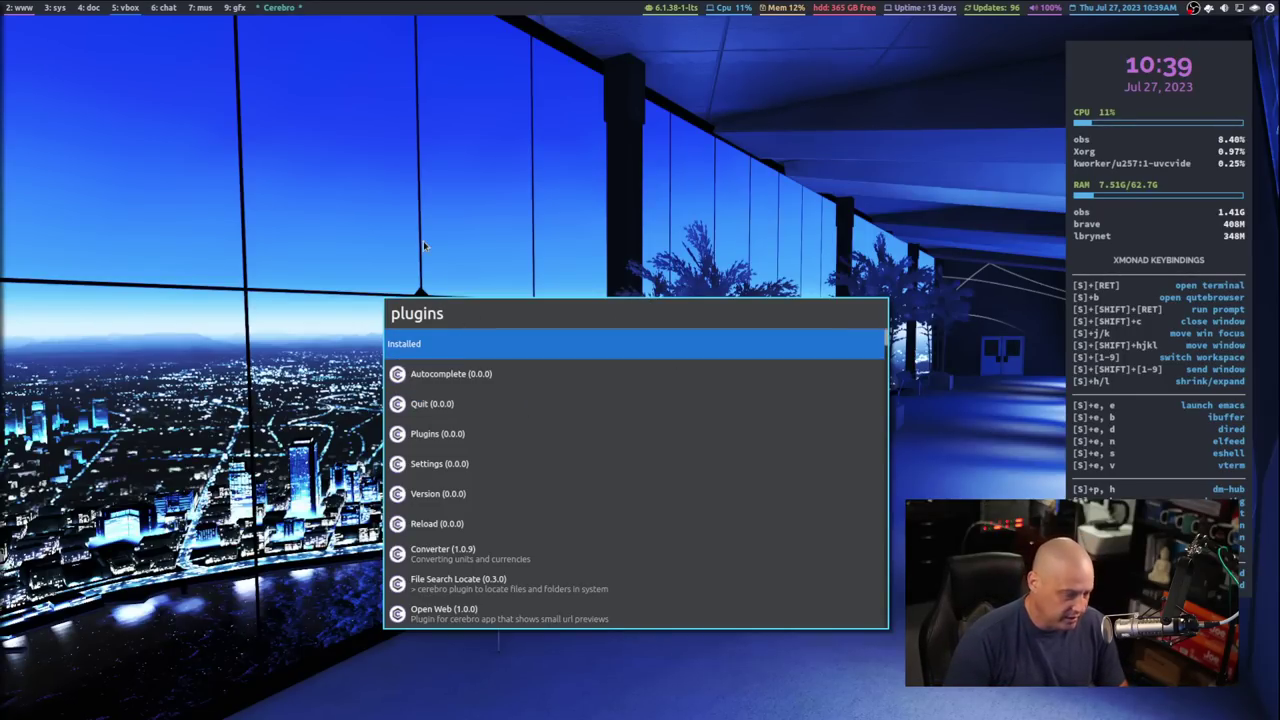
pyautogui.press('Escape')
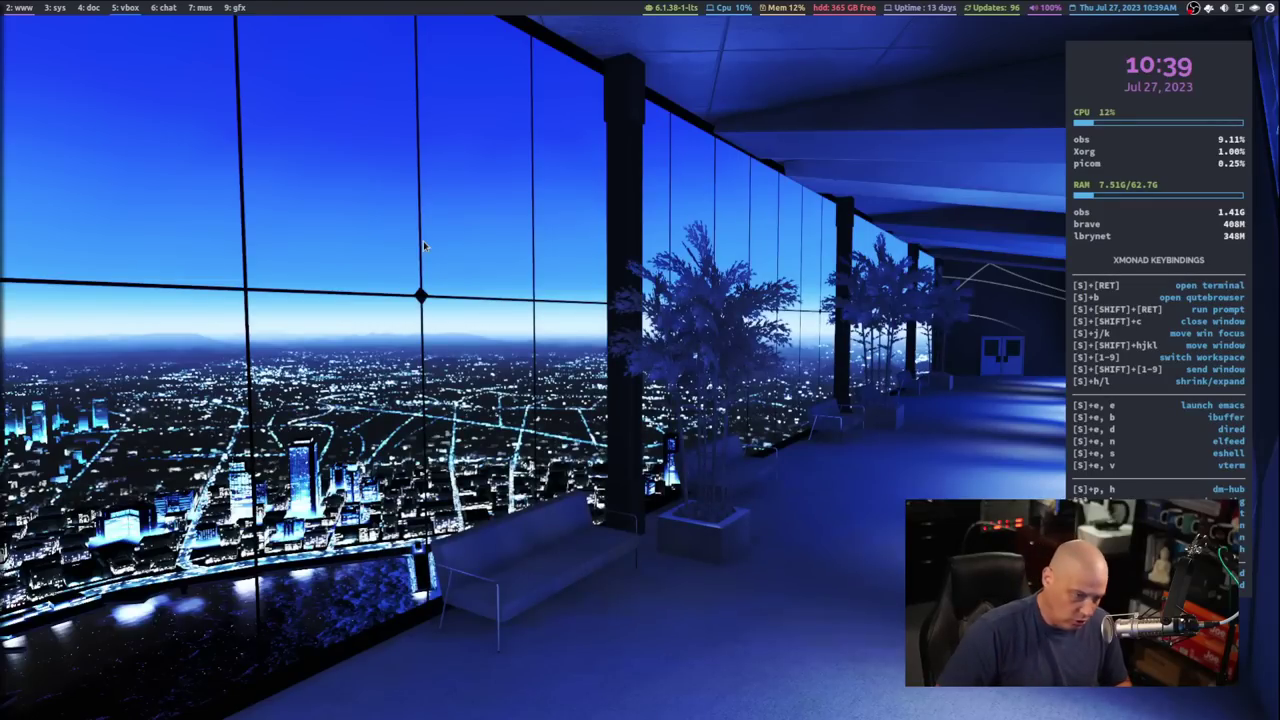
# Reopen the Cerebro search bar and list the plugins by searching for "plugins"
pyautogui.hotkey('ctrl', 'space')
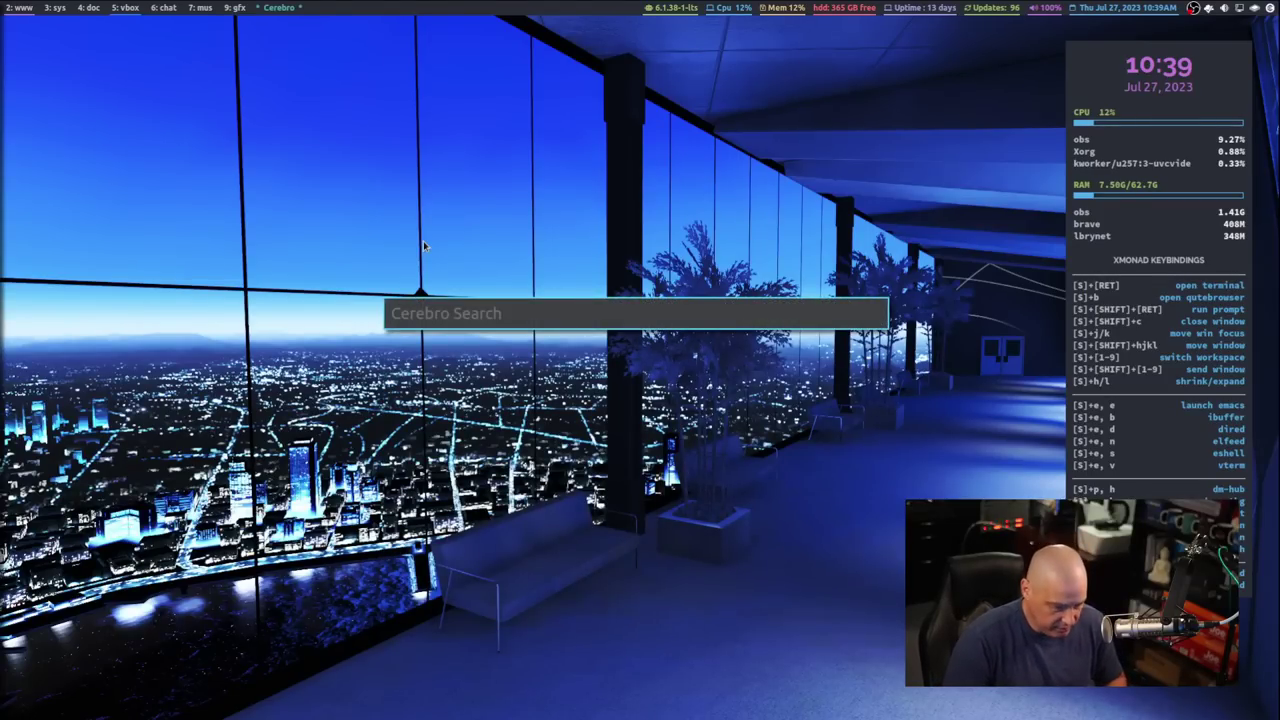
pyautogui.write('plugins')
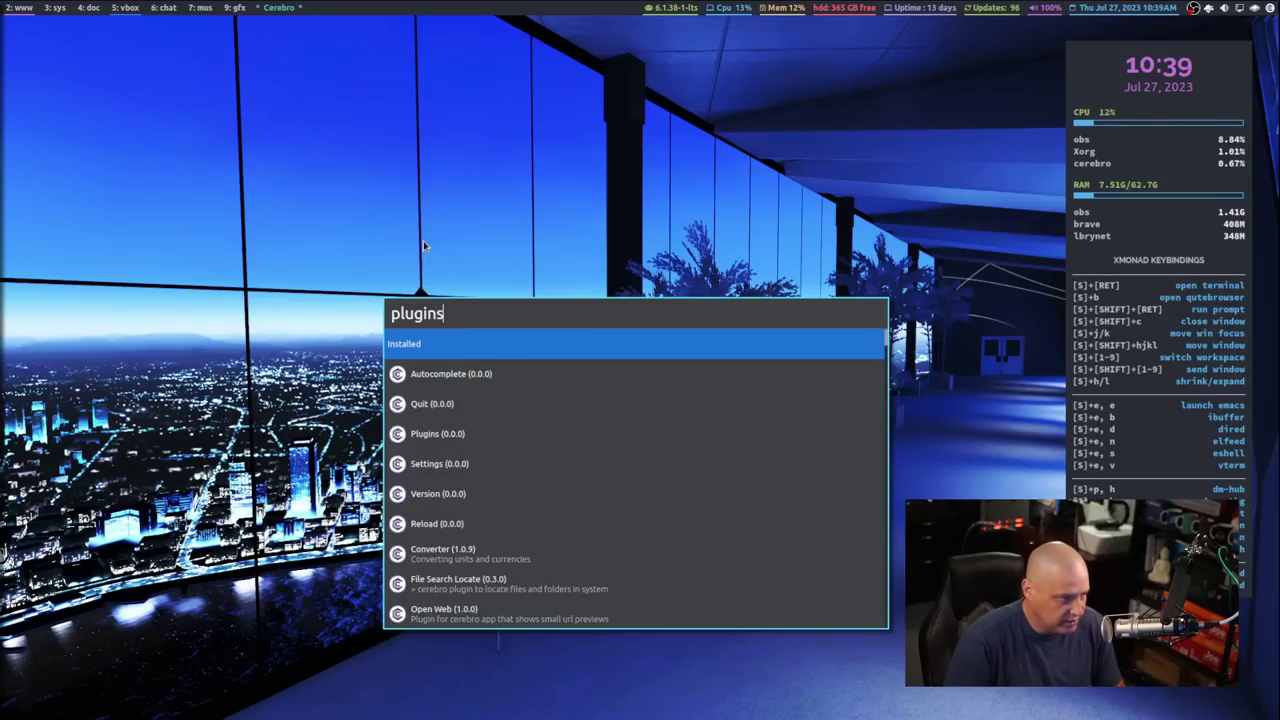
# Find the Shell plugin among the available plugins and install it
pyautogui.moveTo(471, 378)
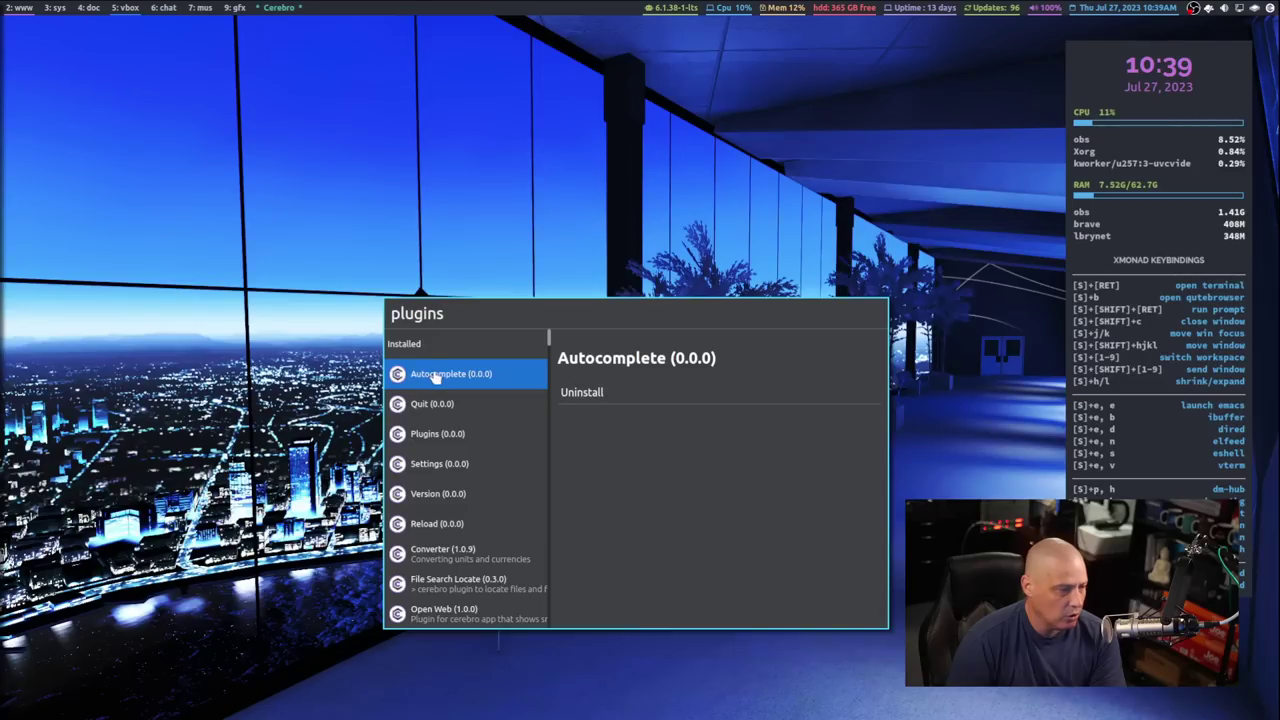
pyautogui.scroll(-3, 453, 525)
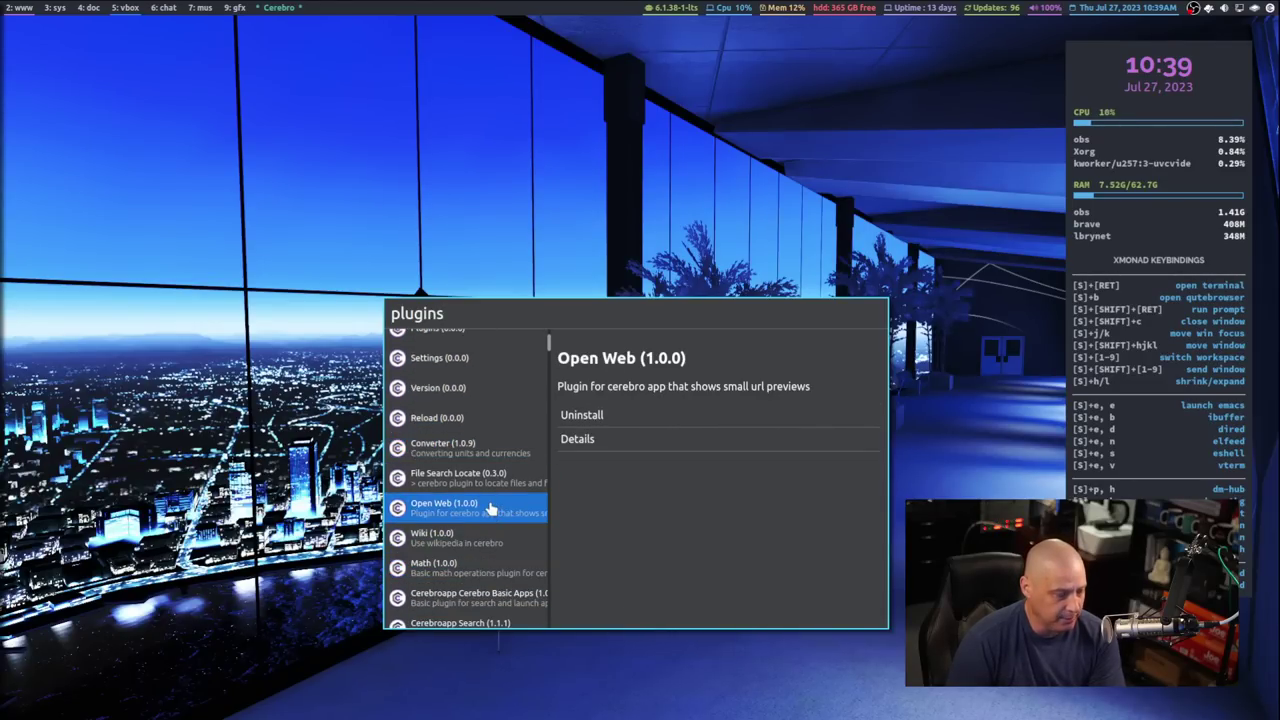
pyautogui.scroll(-4, 486, 450)
pyautogui.scroll(-2, 478, 410)
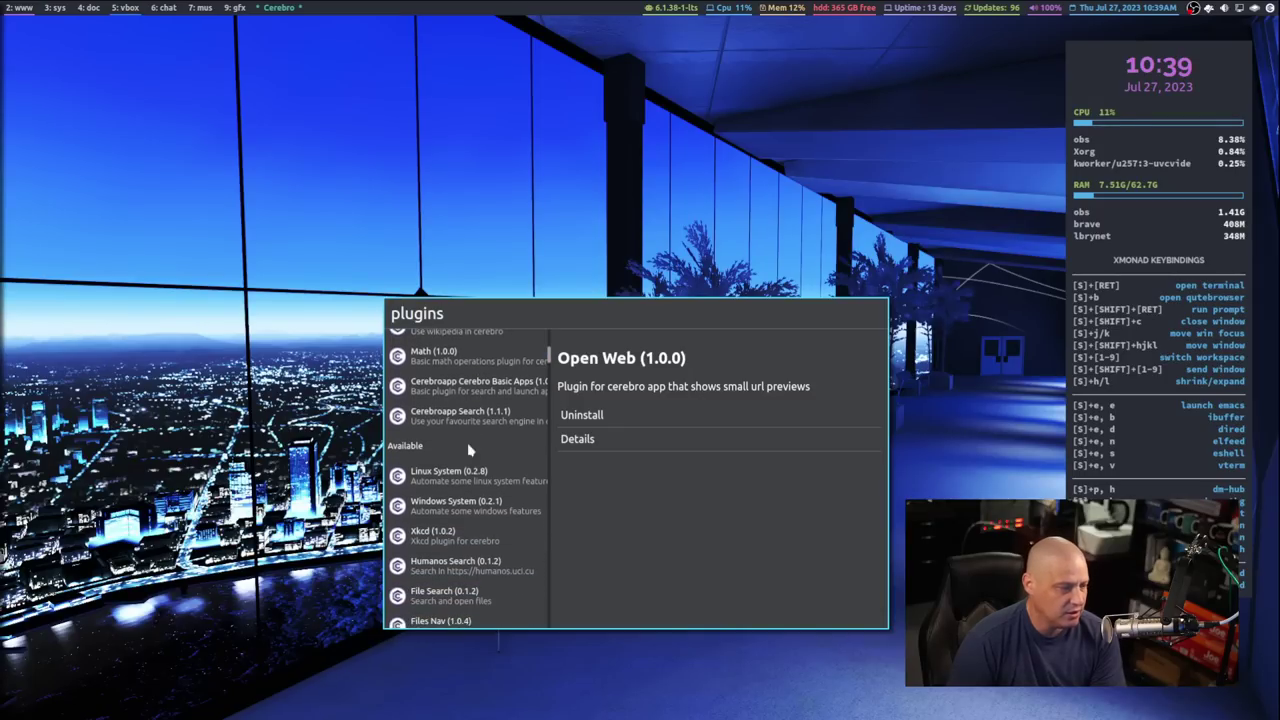
pyautogui.scroll(-10, 457, 490)
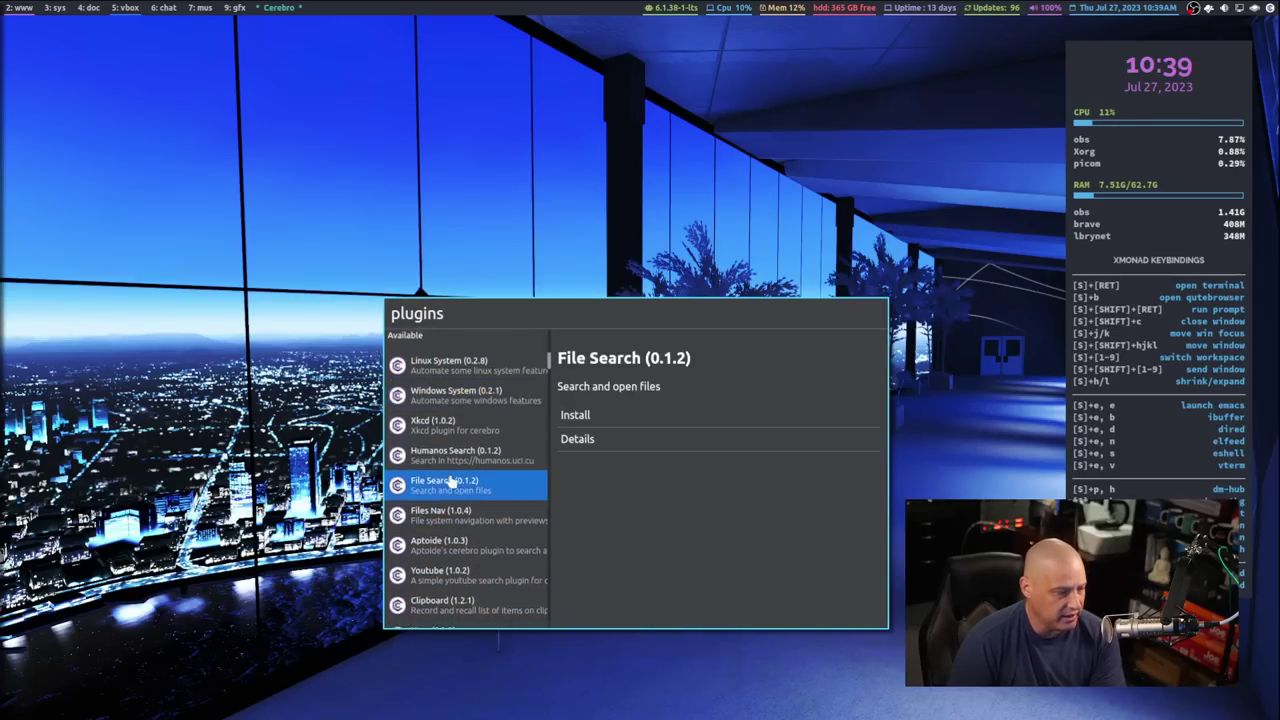
pyautogui.scroll(-12, 450, 481)
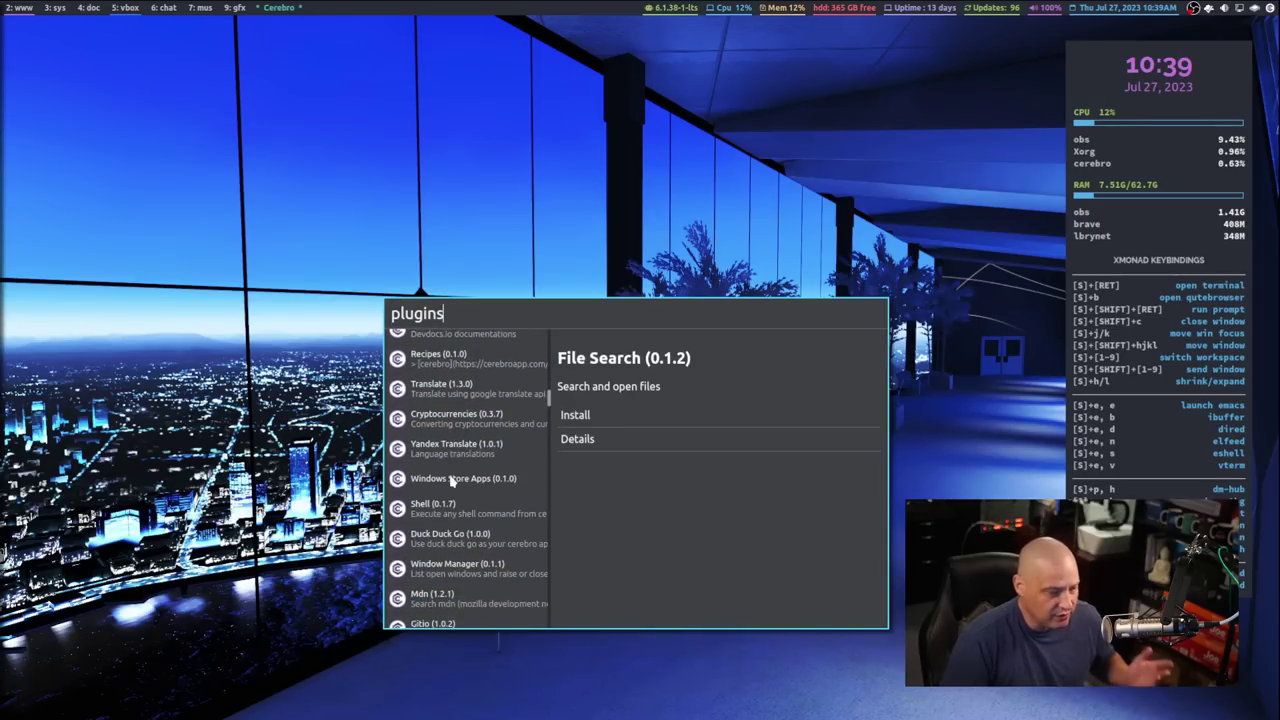
pyautogui.scroll(3, 452, 481)
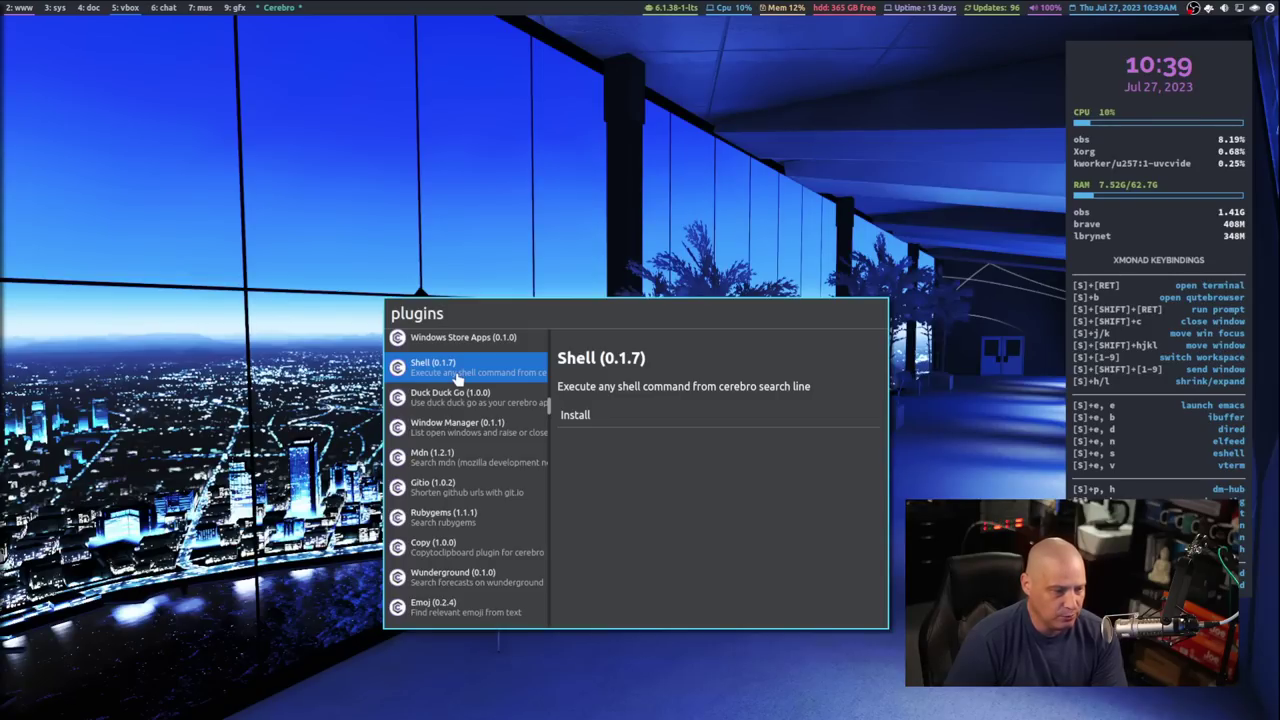
pyautogui.click(585, 418)
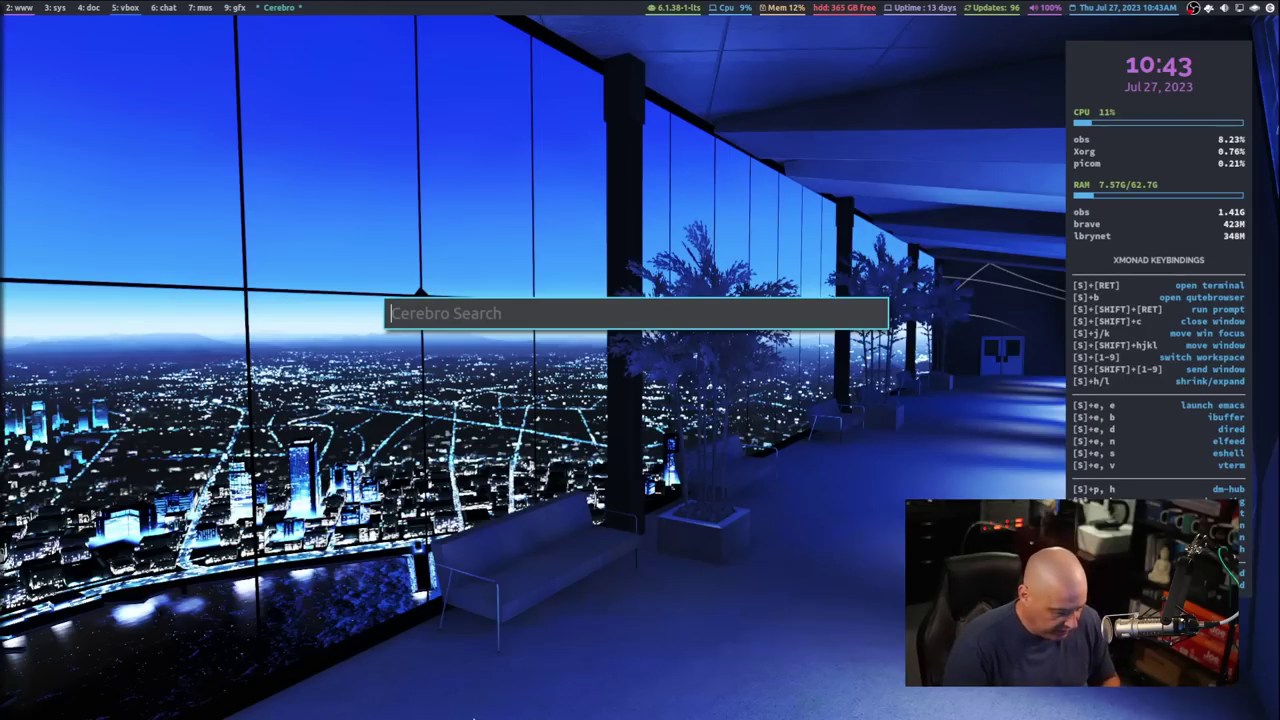
# Run the shell command "alacritty -e htop" from the search bar with the $ prefix, and quit htop
pyautogui.write('$')
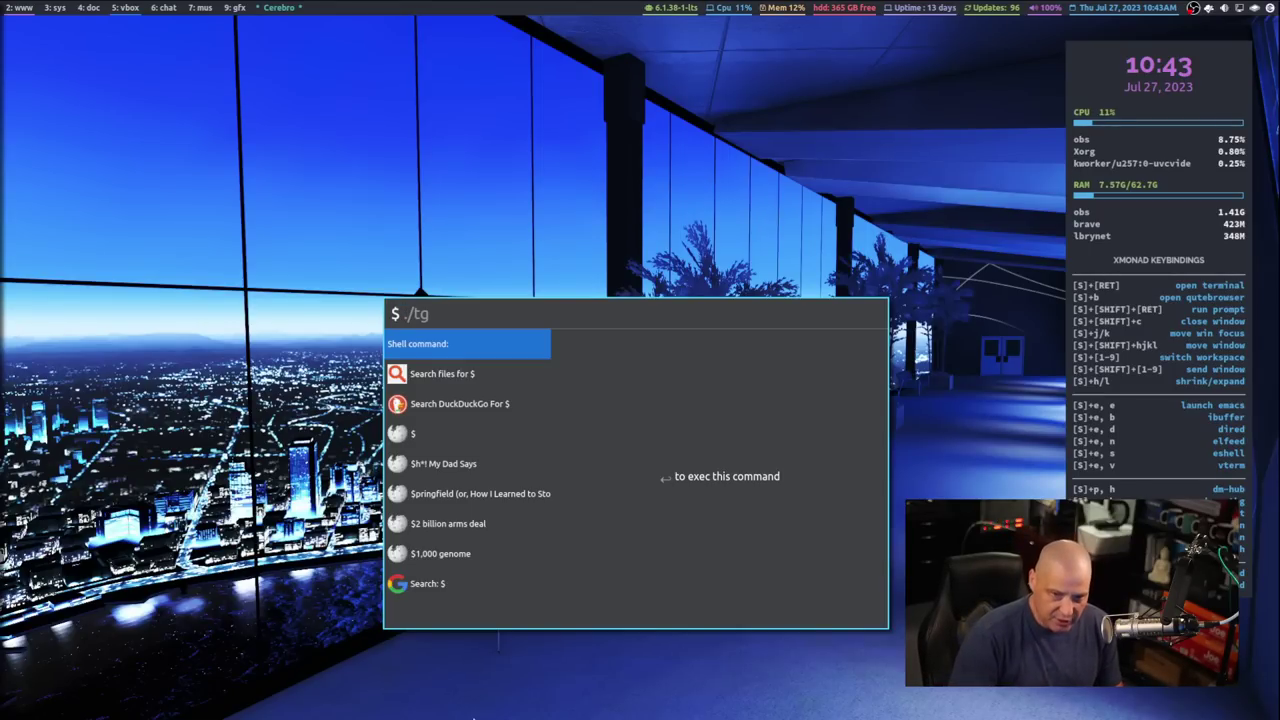
pyautogui.write('alacri')
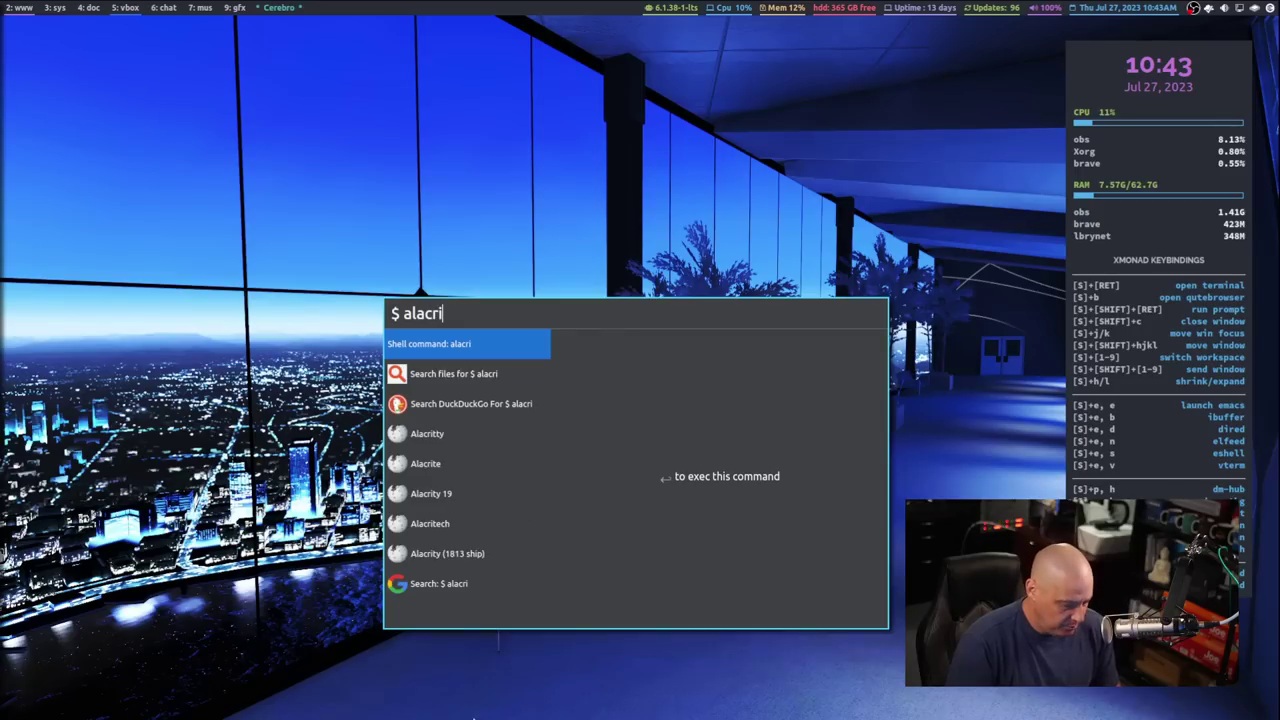
pyautogui.write('tty -e htop')
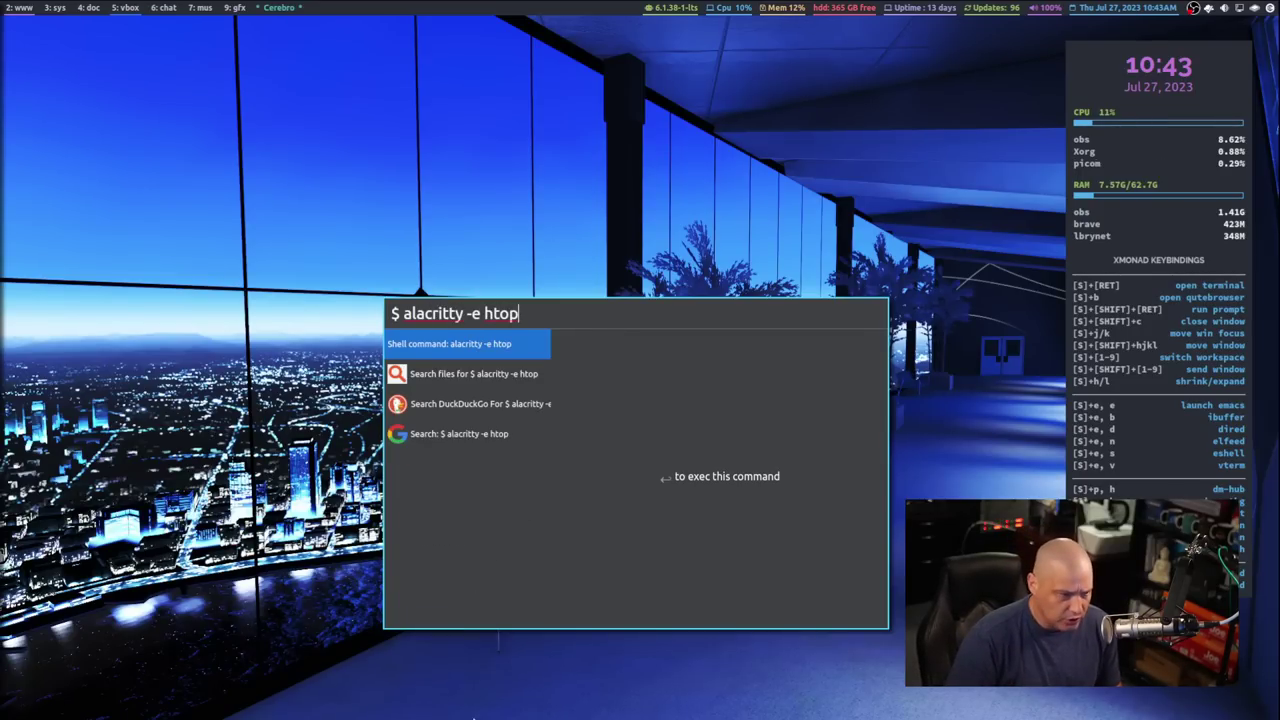
pyautogui.press('Return')
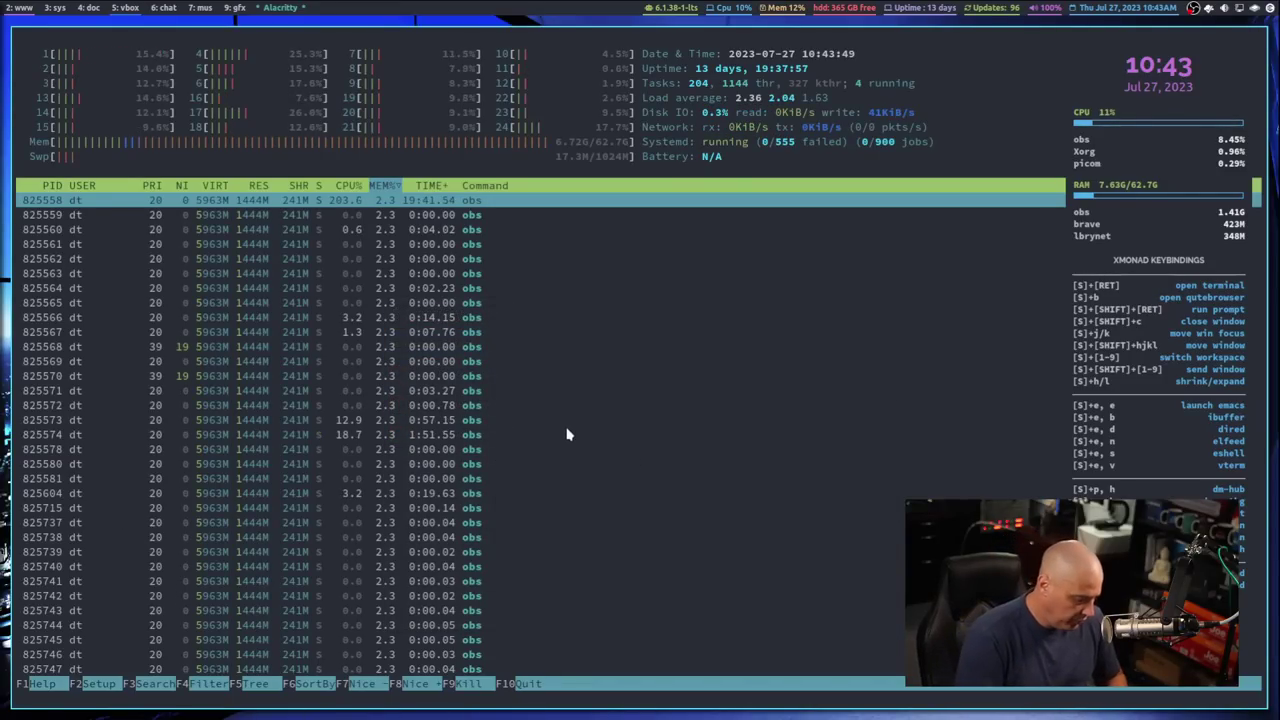
pyautogui.press('q')
# Bring up the Cerebro search bar, search for "0ad", and clear the search
pyautogui.hotkey('ctrl', 'space')
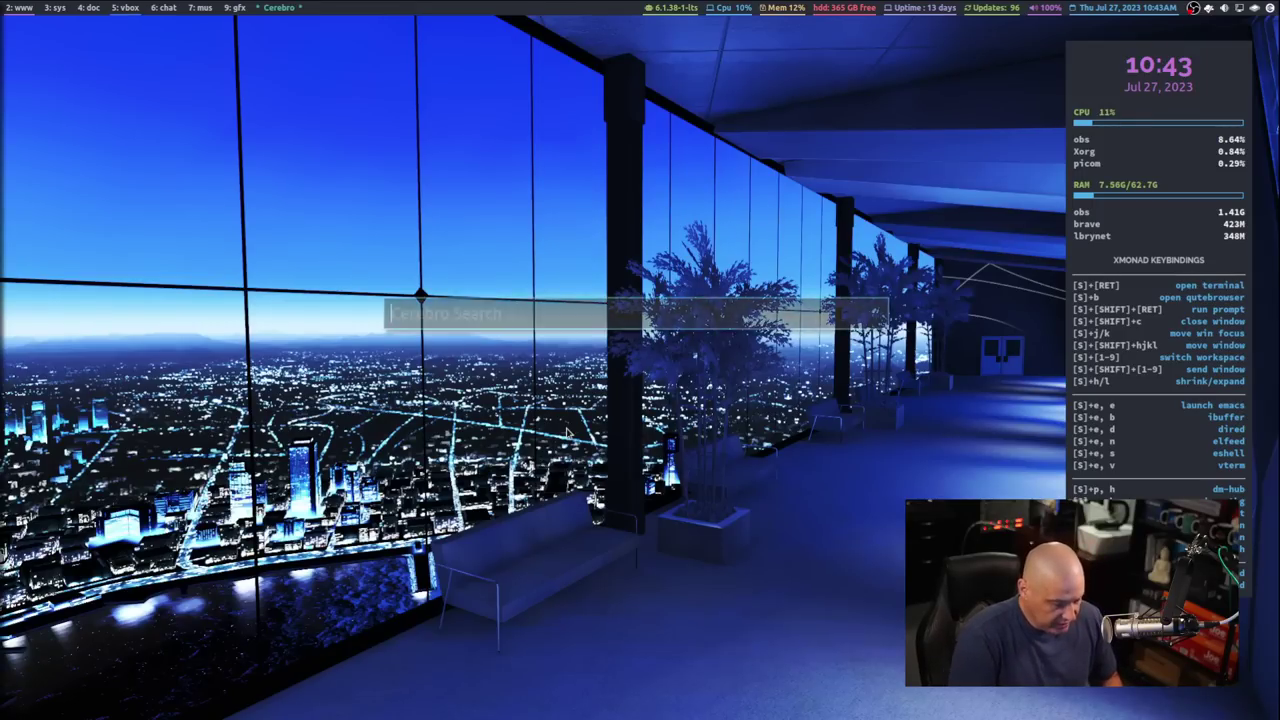
pyautogui.write('0ad')
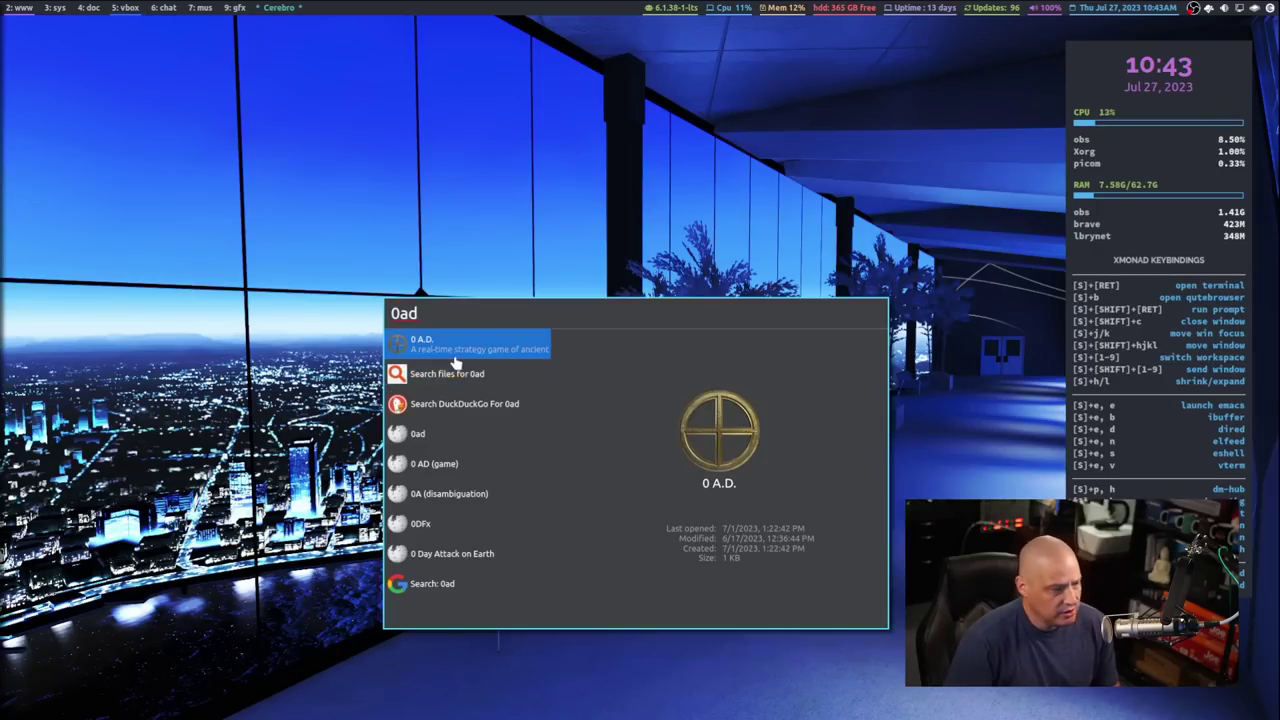
pyautogui.press('BackSpace')
pyautogui.press('BackSpace')
pyautogui.press('BackSpace')
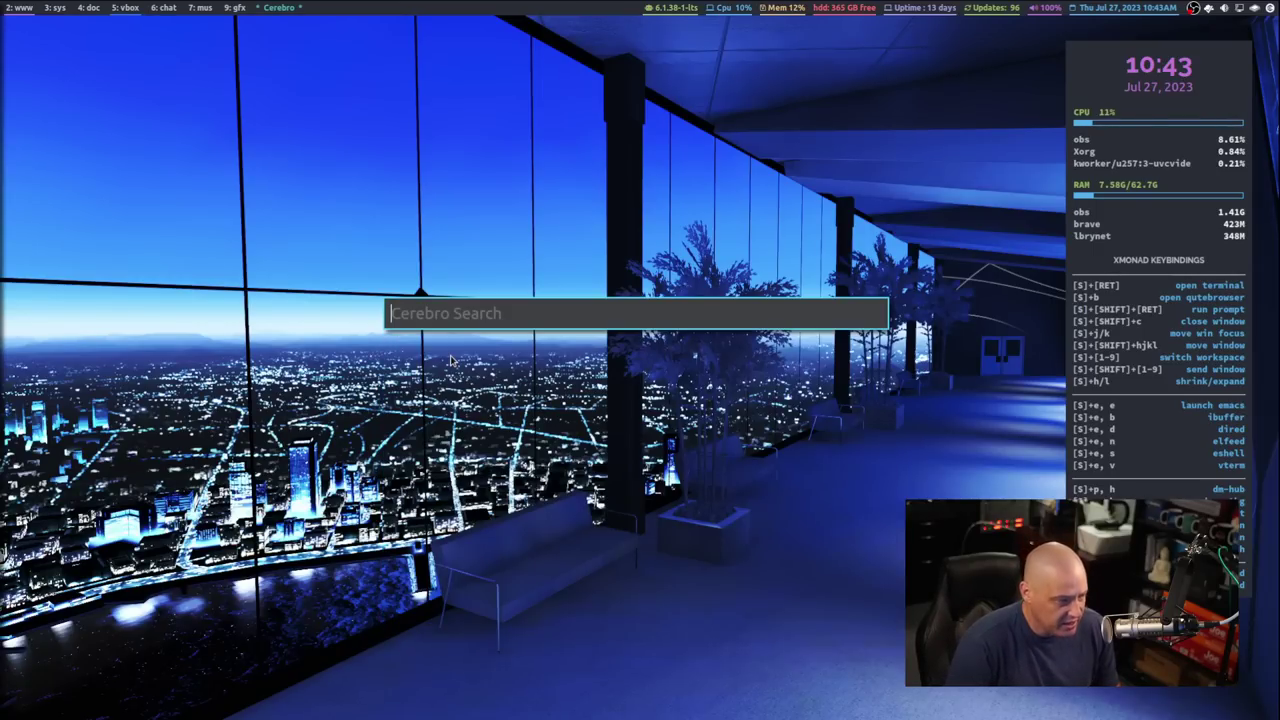
# Search for "sauer", look over the application and web results, and clear the search
pyautogui.write('sauer')
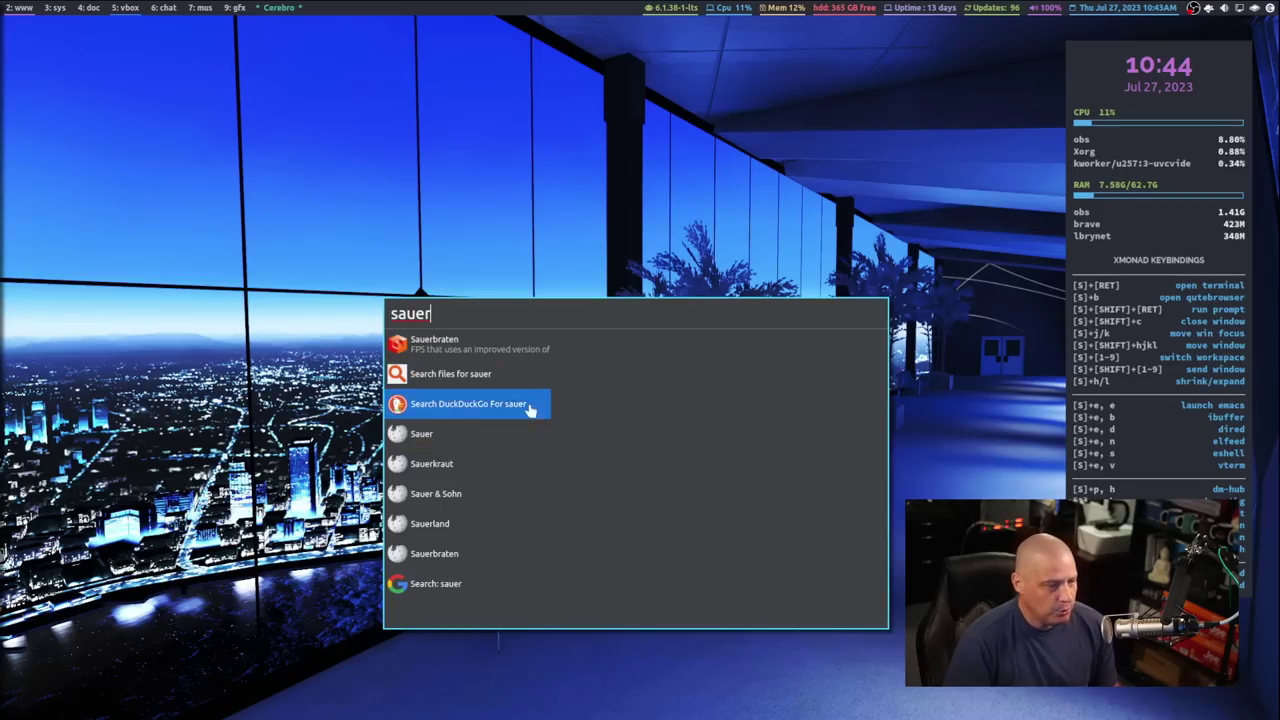
pyautogui.press('BackSpace')
pyautogui.press('BackSpace')
pyautogui.press('BackSpace')
pyautogui.press('BackSpace')
pyautogui.press('BackSpace')
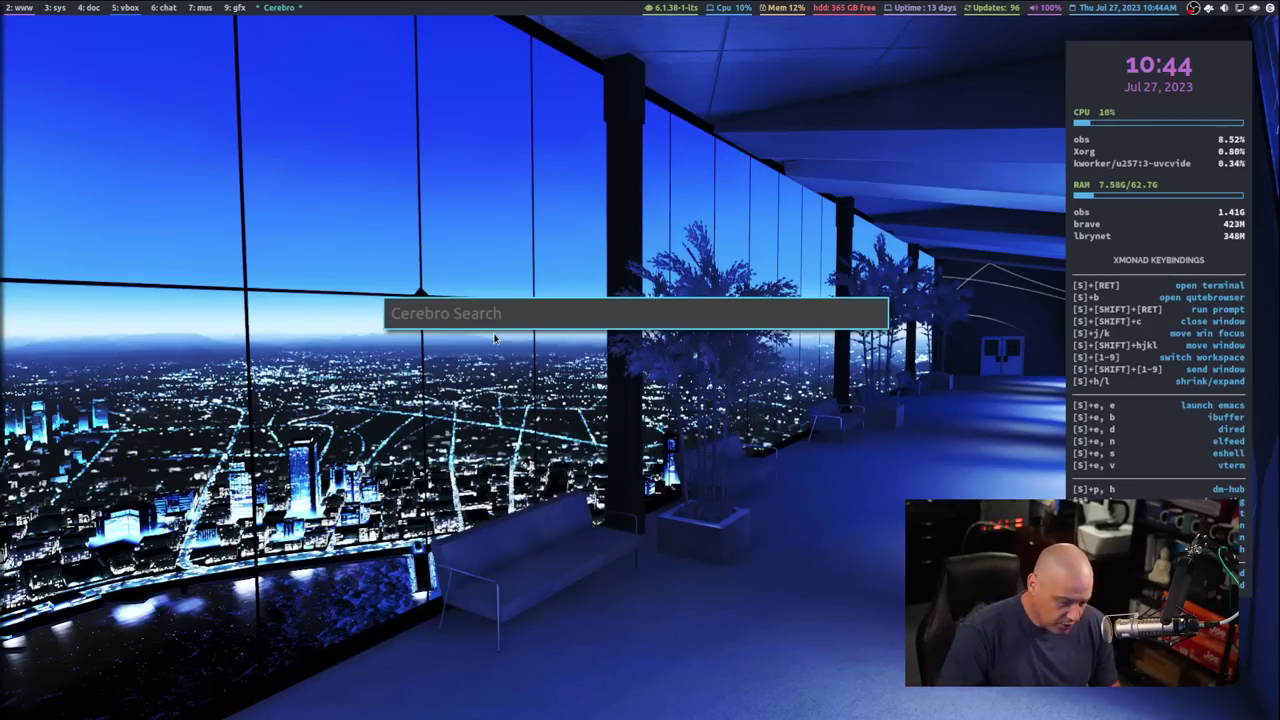
# Search DuckDuckGo for "distrotube" from Cerebro, and close the results tab and the browser window
pyautogui.write('distrotube')
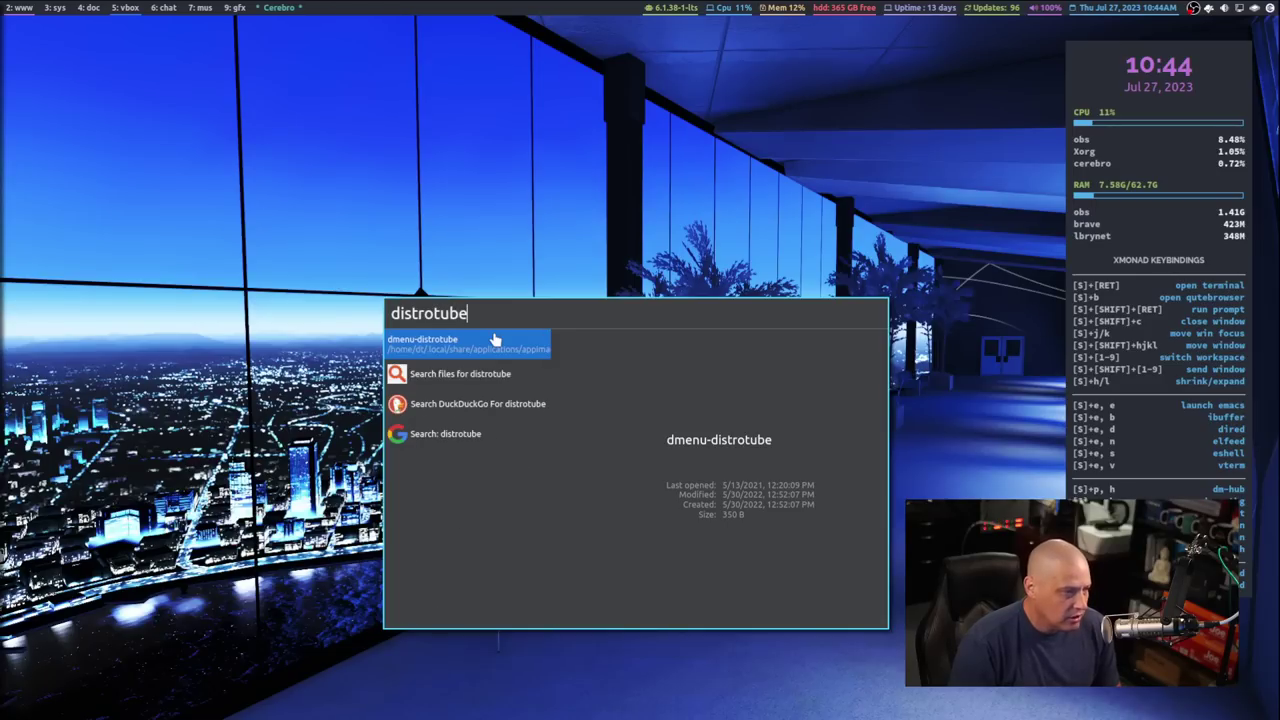
pyautogui.click(467, 416)
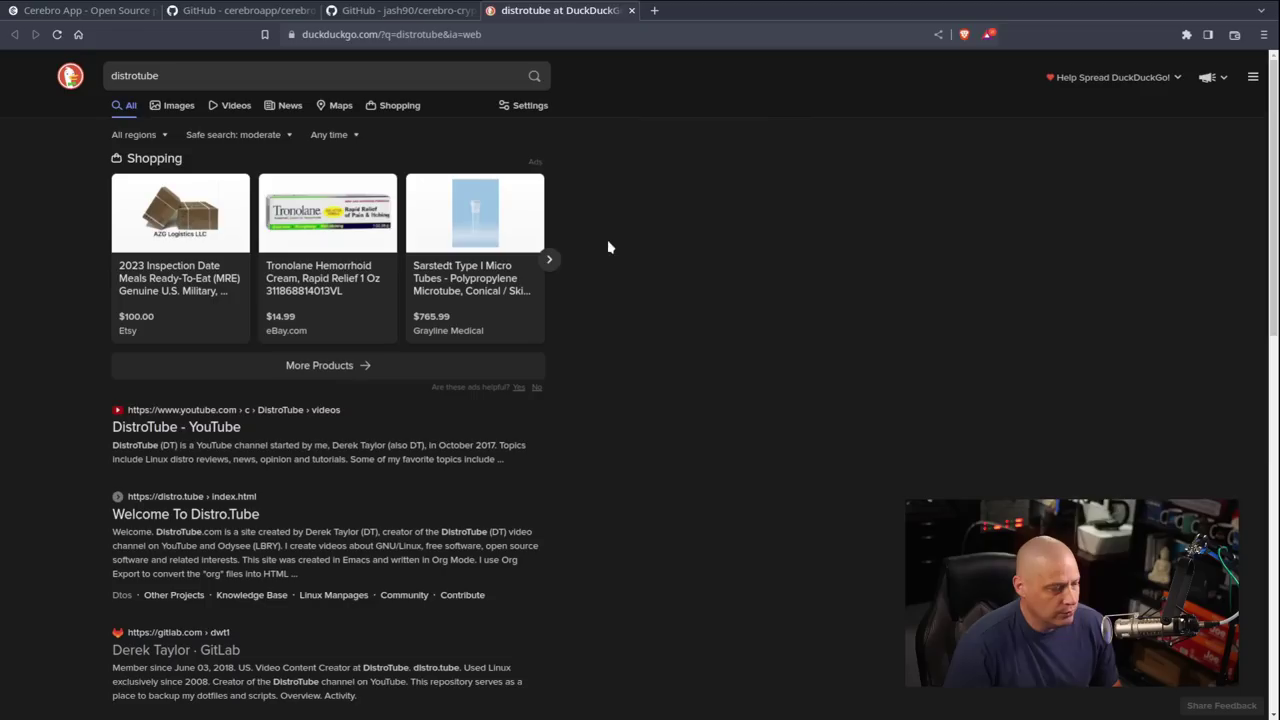
pyautogui.click(632, 11)
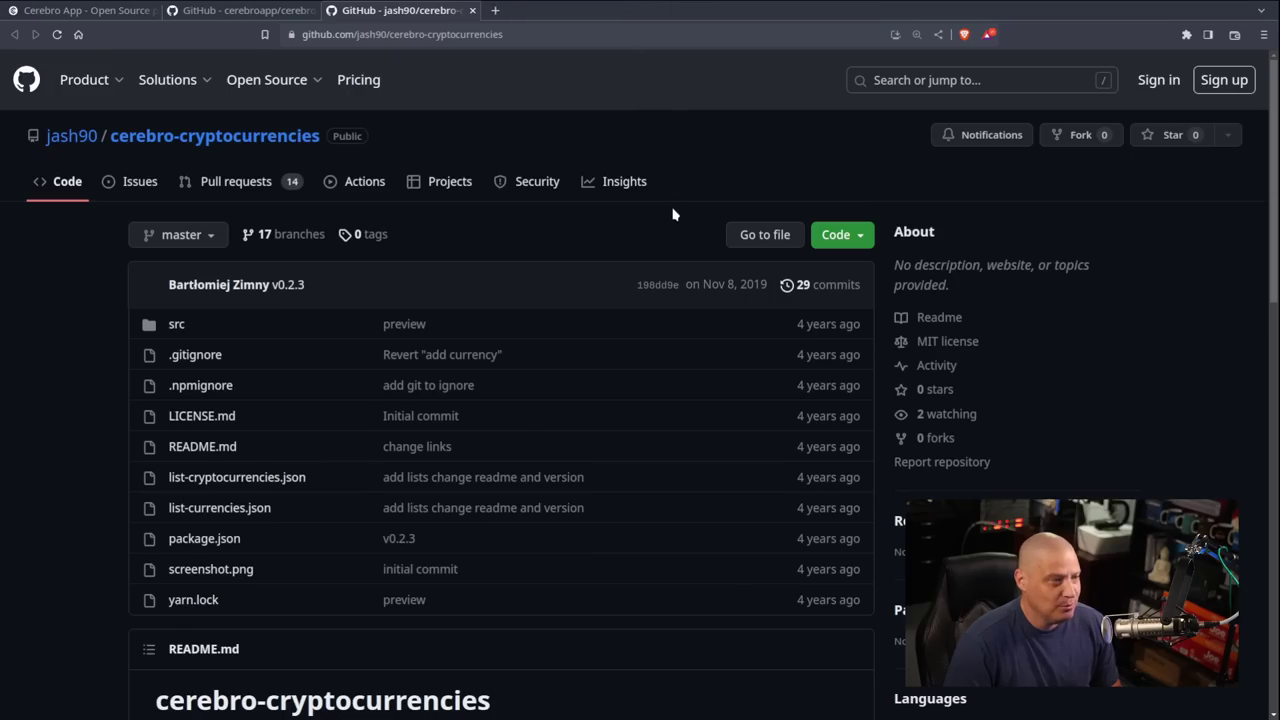
pyautogui.press('super+shift+c')
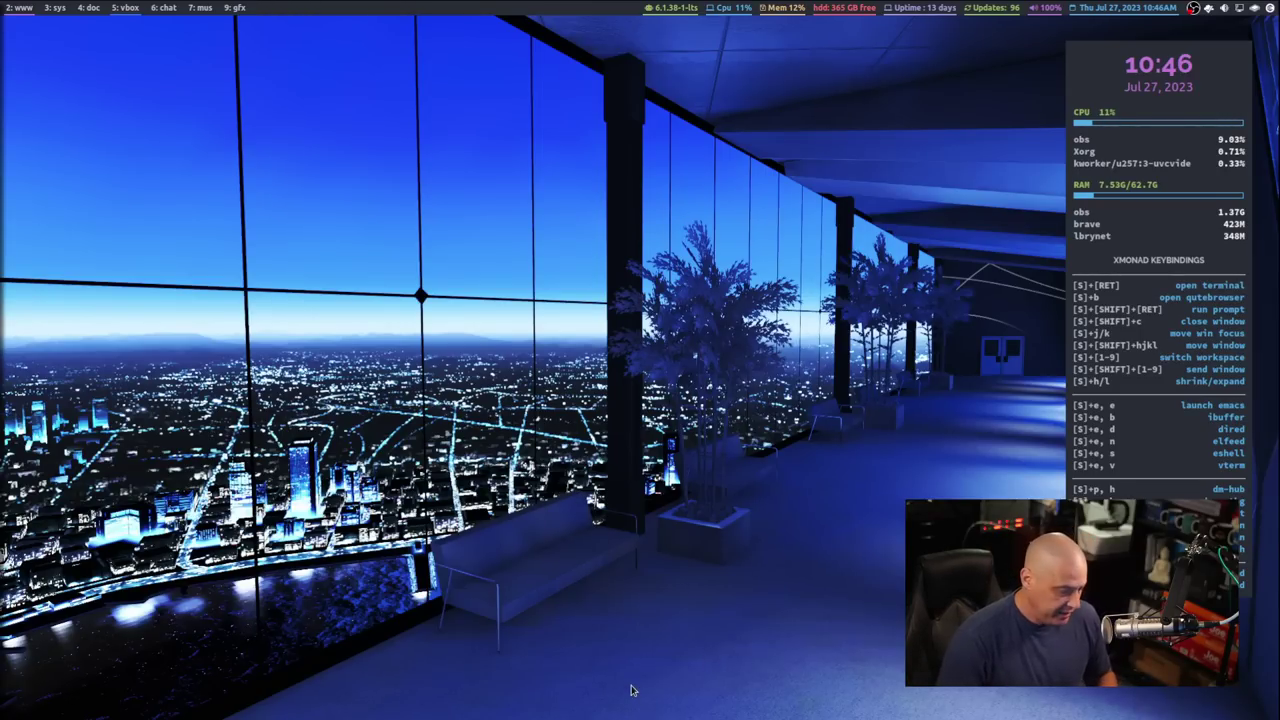
# Reopen Cerebro, search for "ad", preview the Wikipedia entry for Addis Ababa, and dismiss the search bar
pyautogui.hotkey('ctrl', 'space')
pyautogui.write('ls')
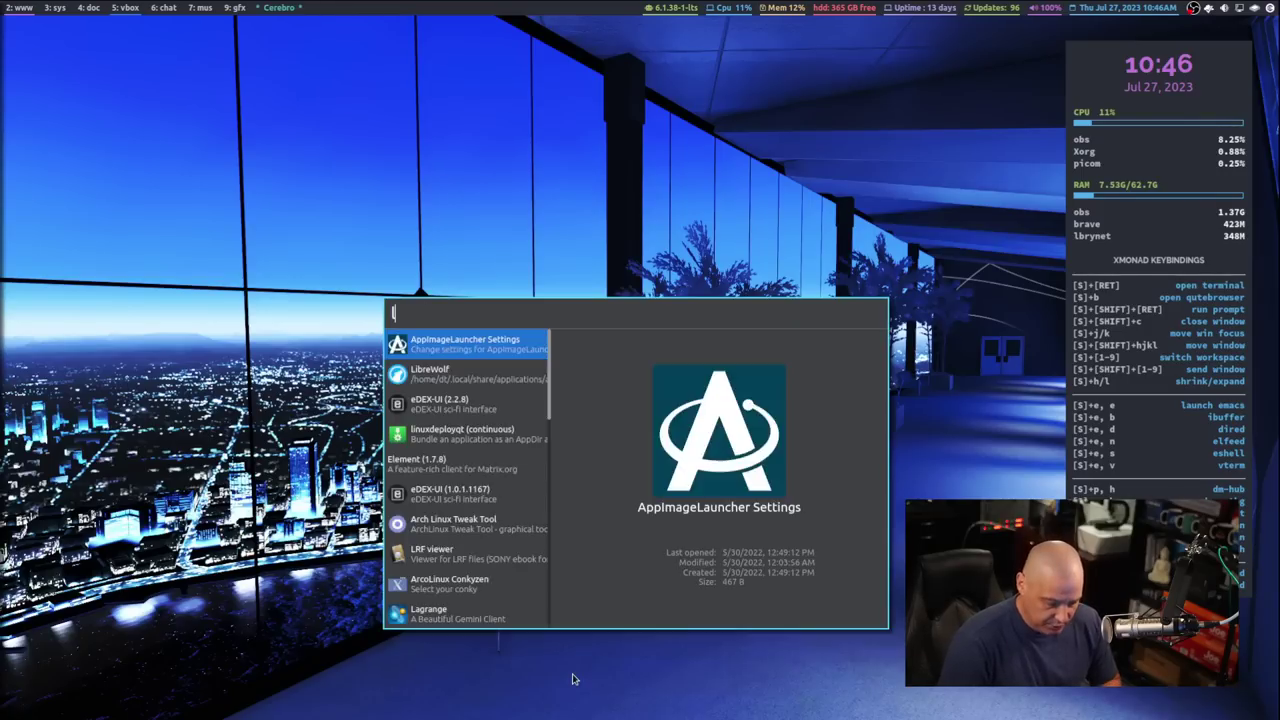
pyautogui.press('BackSpace')
pyautogui.press('BackSpace')
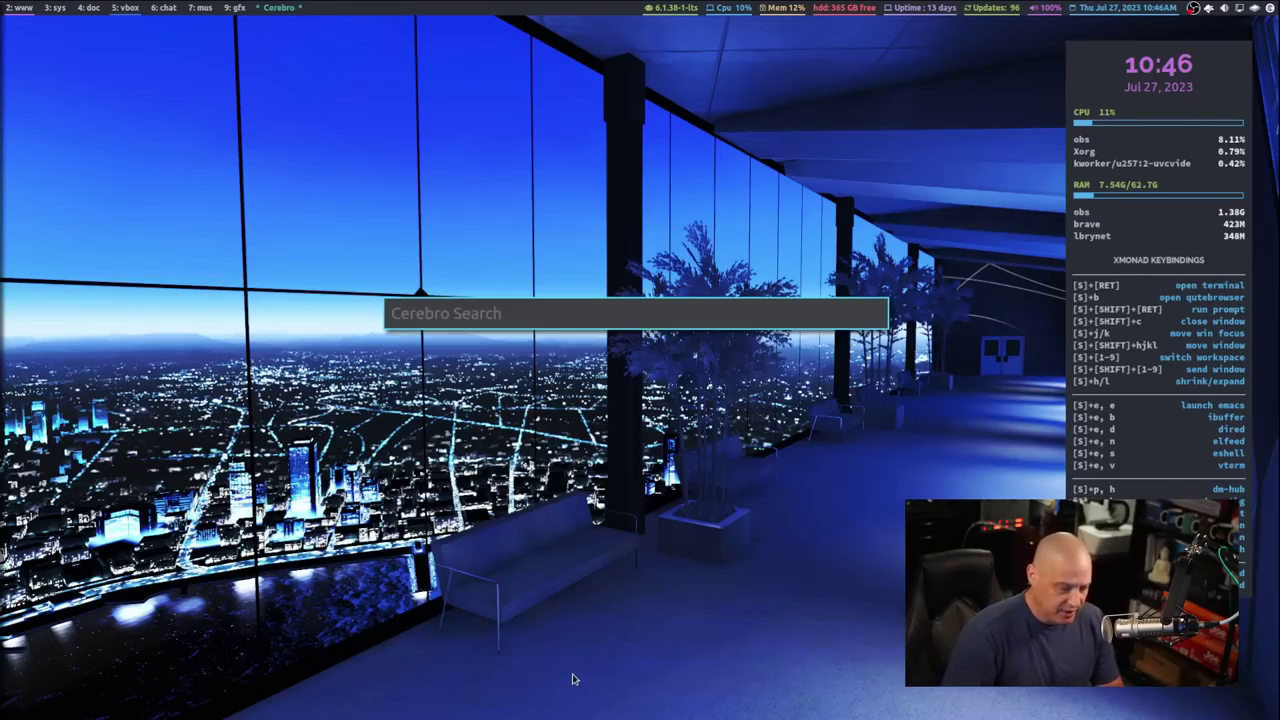
pyautogui.write('ad')
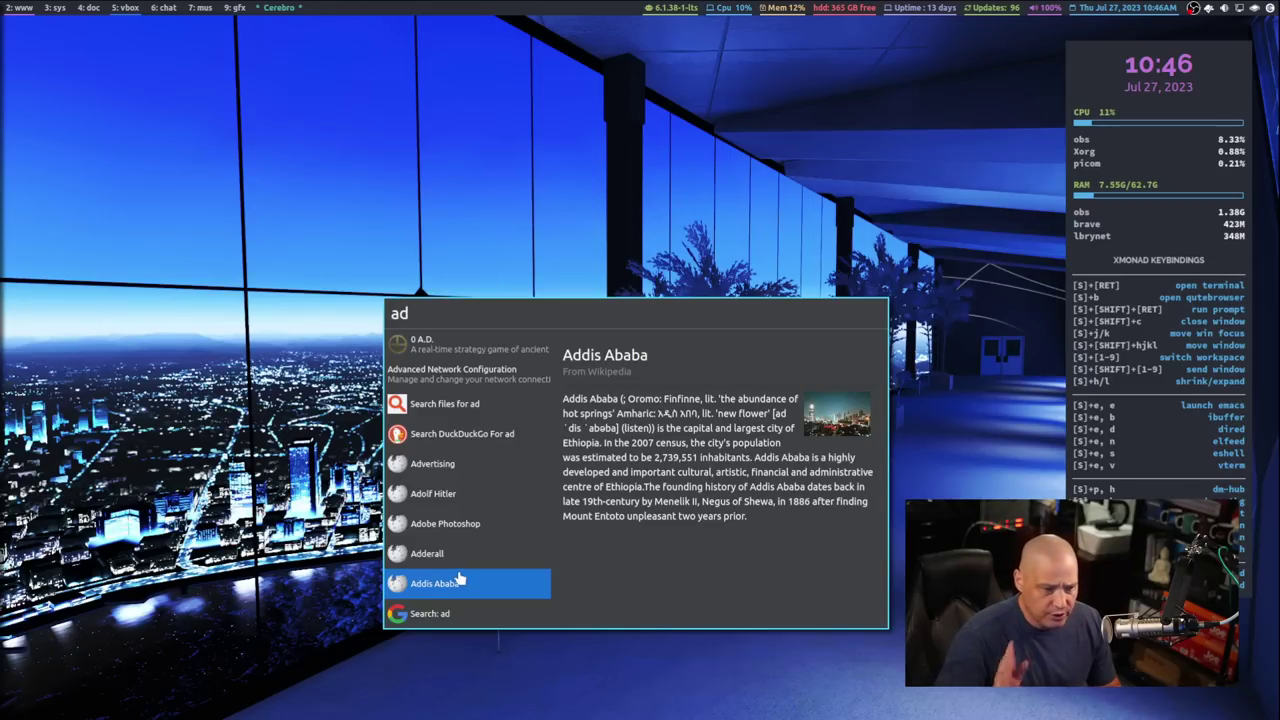
pyautogui.press('Escape')
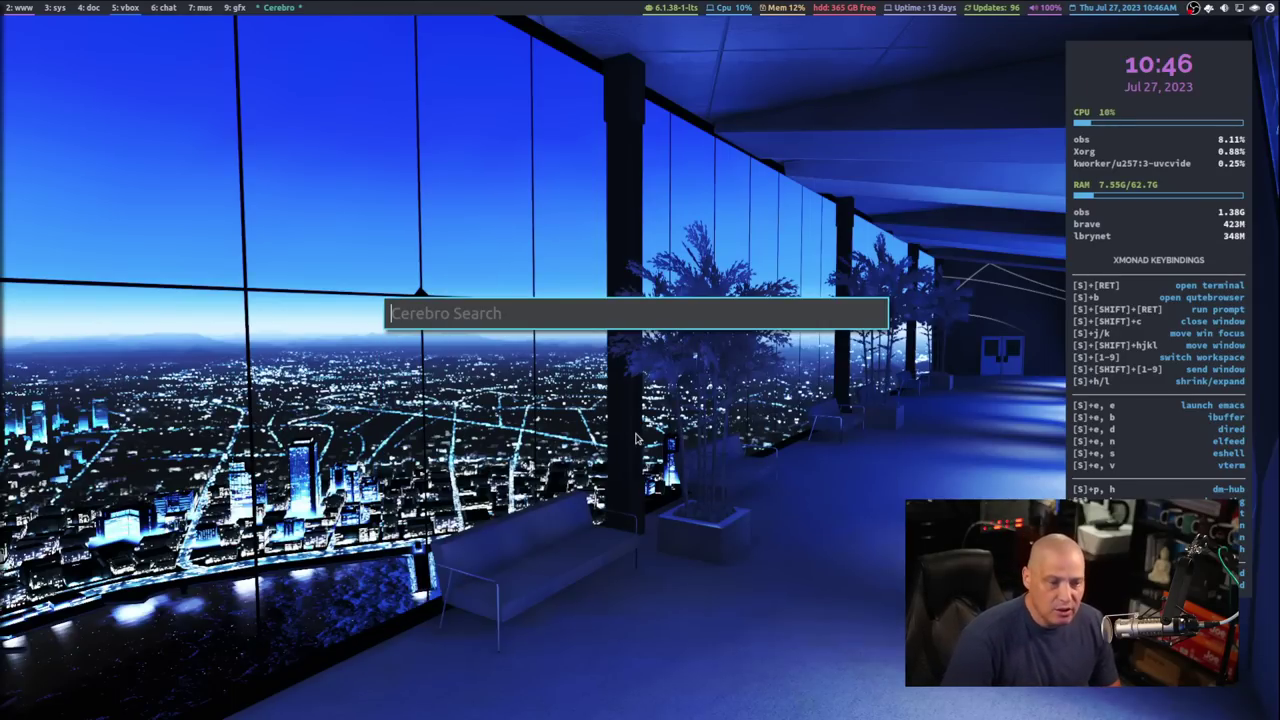
pyautogui.press('Escape')
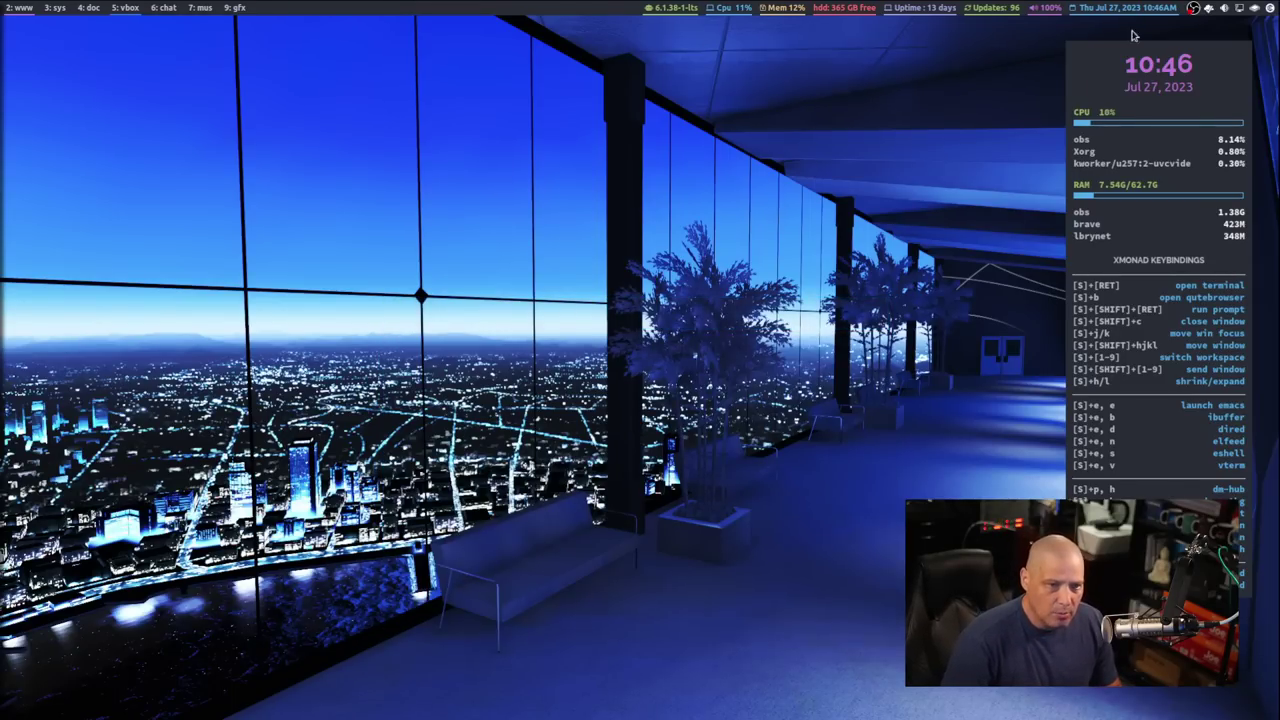
# Open Cerebro's preferences from its system tray entry, and switch the theme to Light and back to Dark
pyautogui.click(1271, 9)
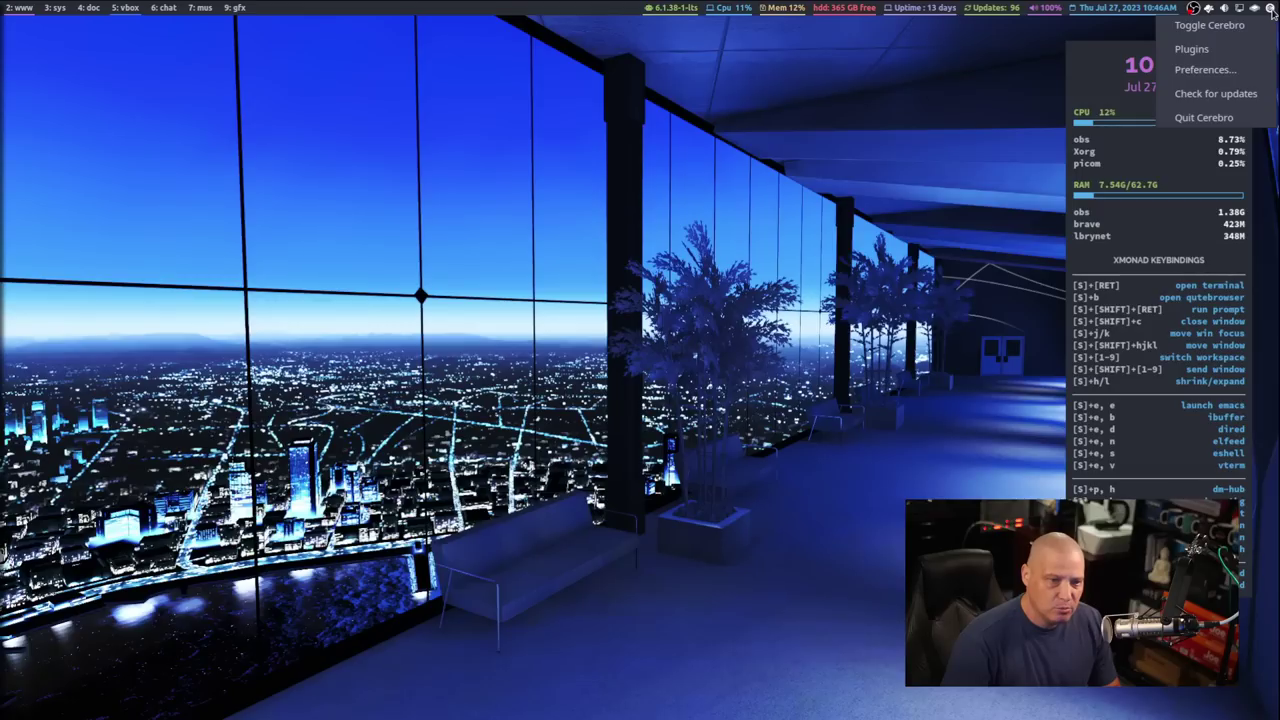
pyautogui.click(1203, 70)
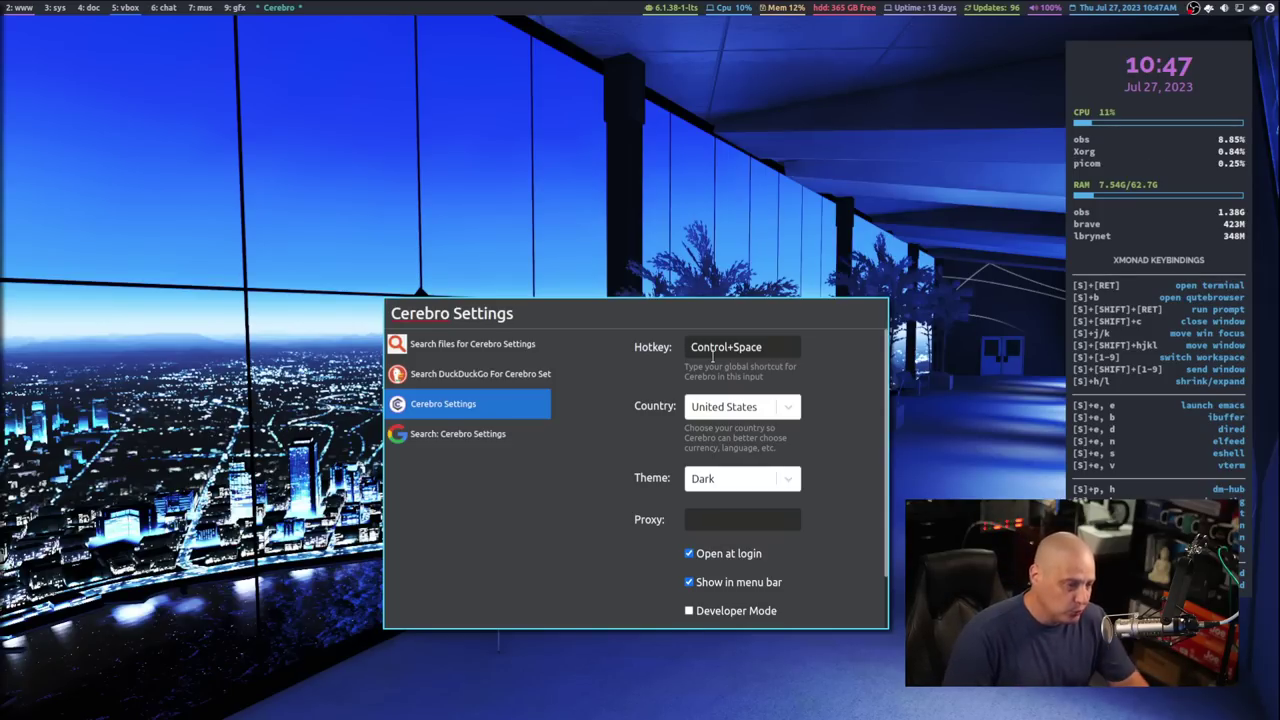
pyautogui.click(776, 480)
pyautogui.click(751, 515)
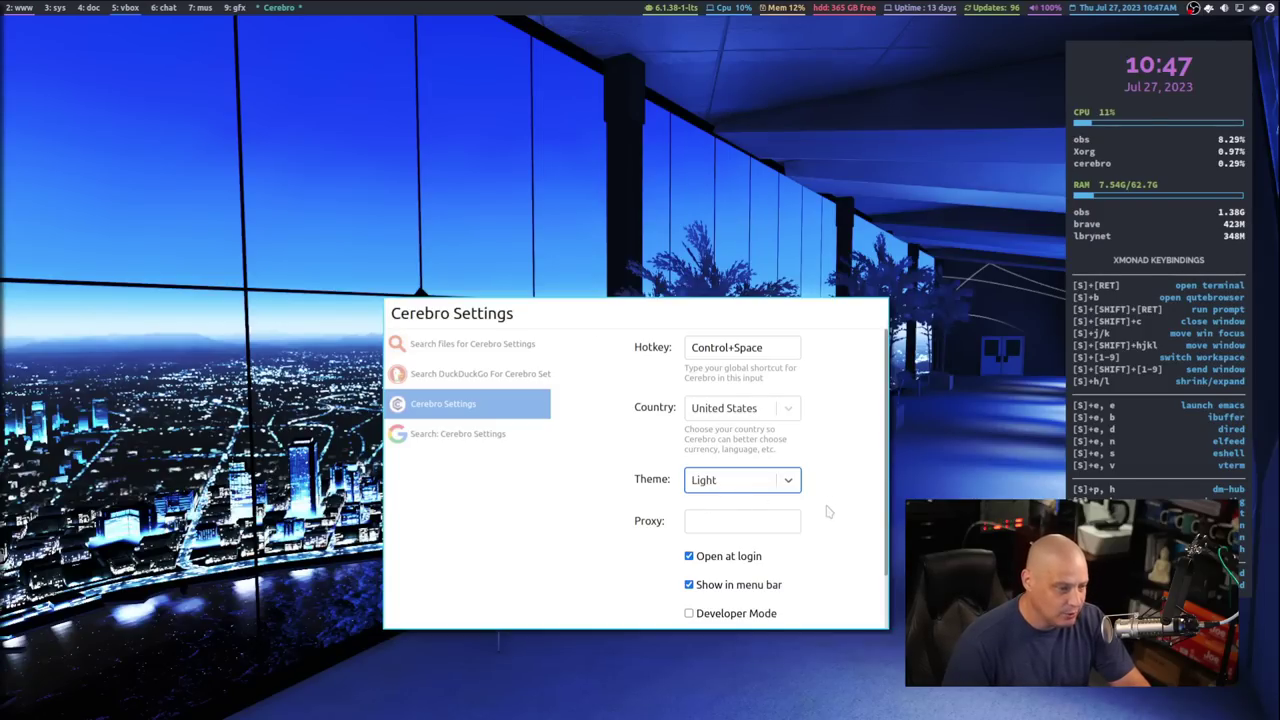
pyautogui.click(789, 482)
pyautogui.click(768, 543)
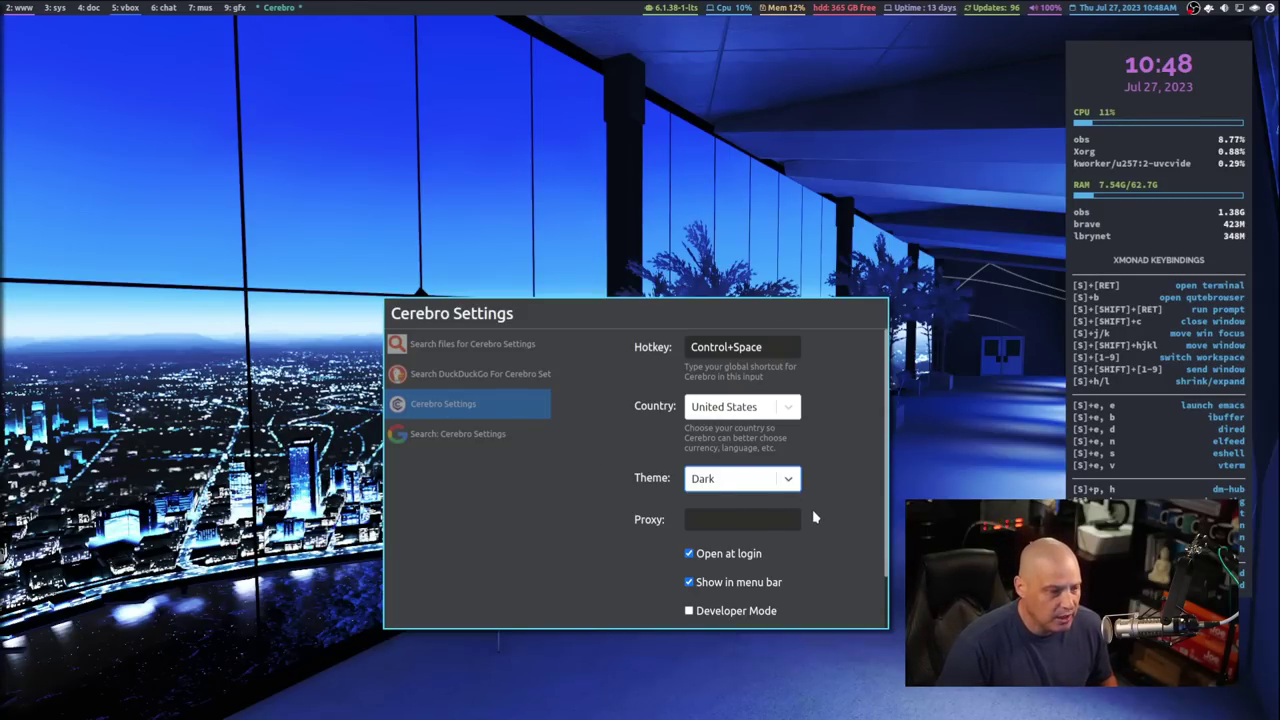
# Move the Cerebro window up and left on the desktop, reopen it, and move the search bar back near the centre
pyautogui.moveTo(813, 517); pyautogui.dragTo(675, 392)
pyautogui.press('super+shift+c')
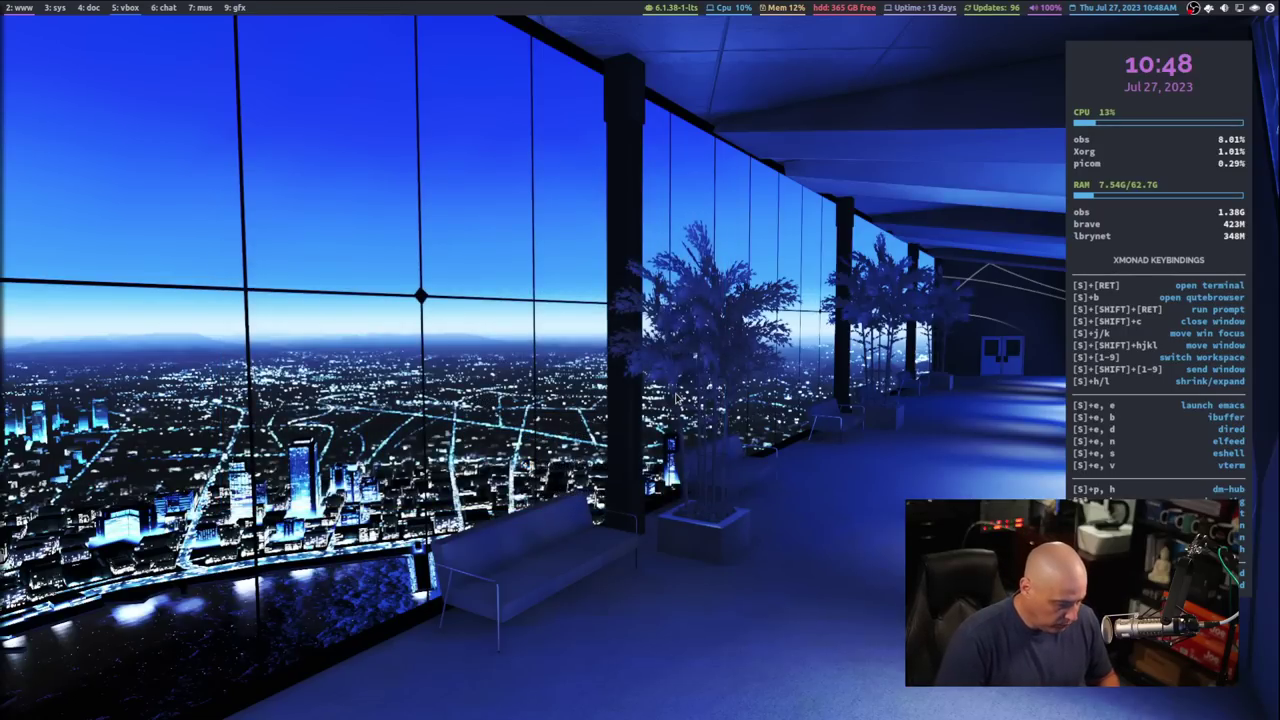
pyautogui.hotkey('ctrl', 'space')
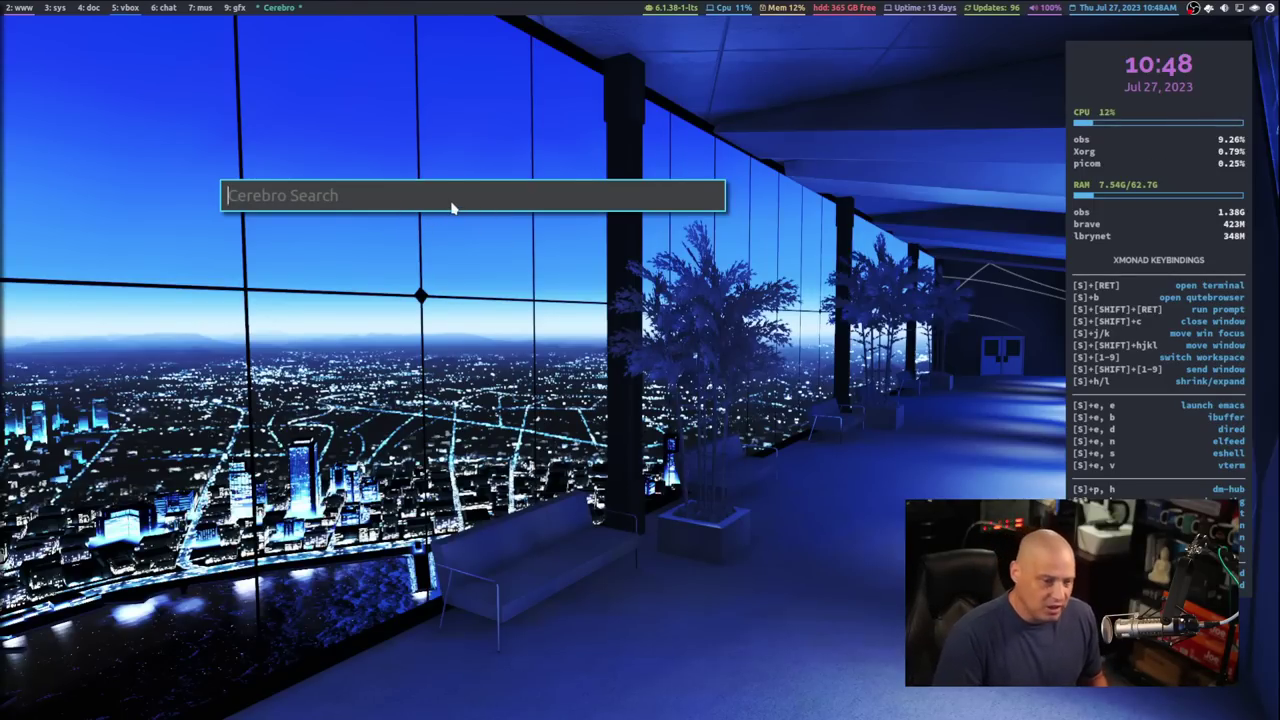
pyautogui.moveTo(426, 206); pyautogui.dragTo(588, 342)
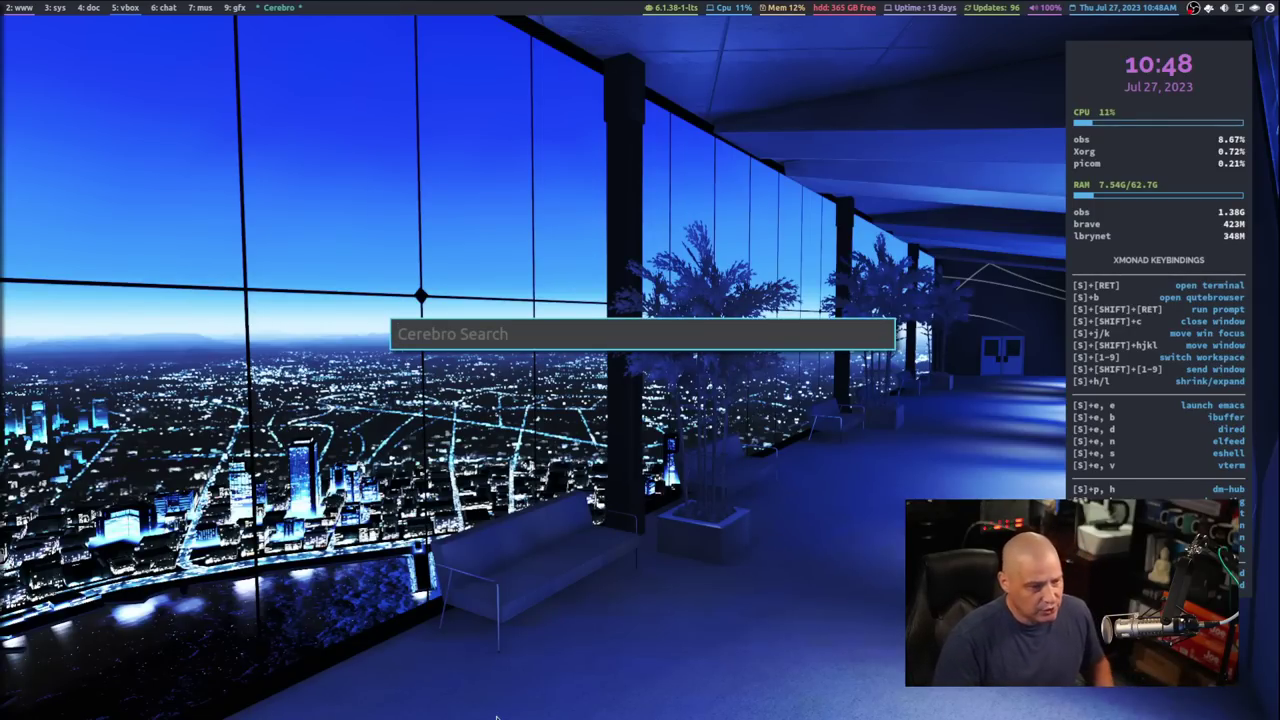
# Search Cerebro for Alacritty and launch it from the results
pyautogui.write('alacritty')
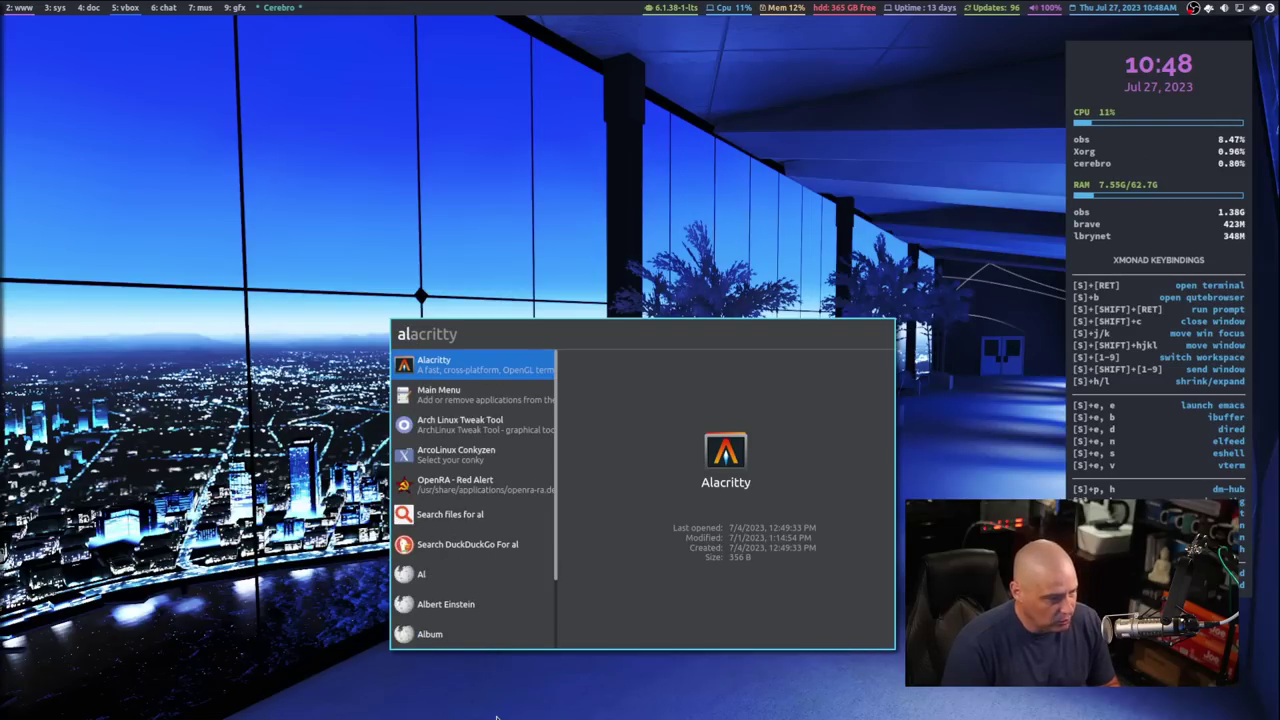
pyautogui.press('Return')
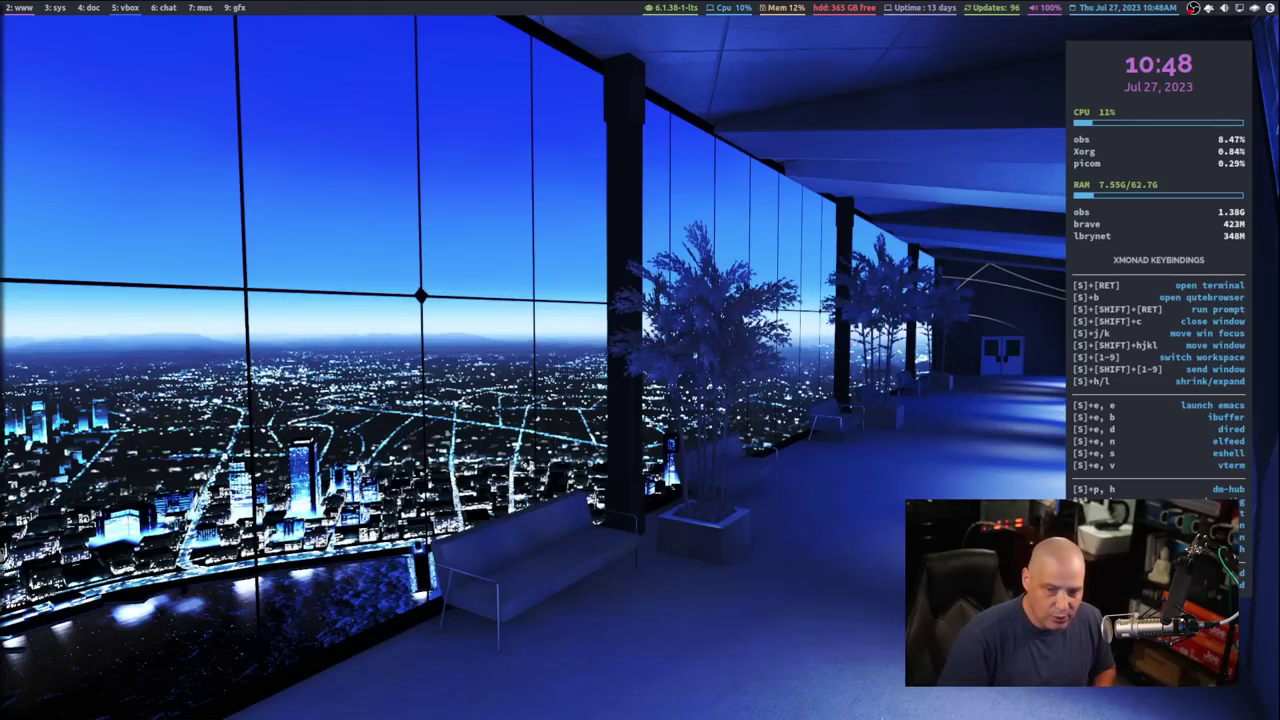